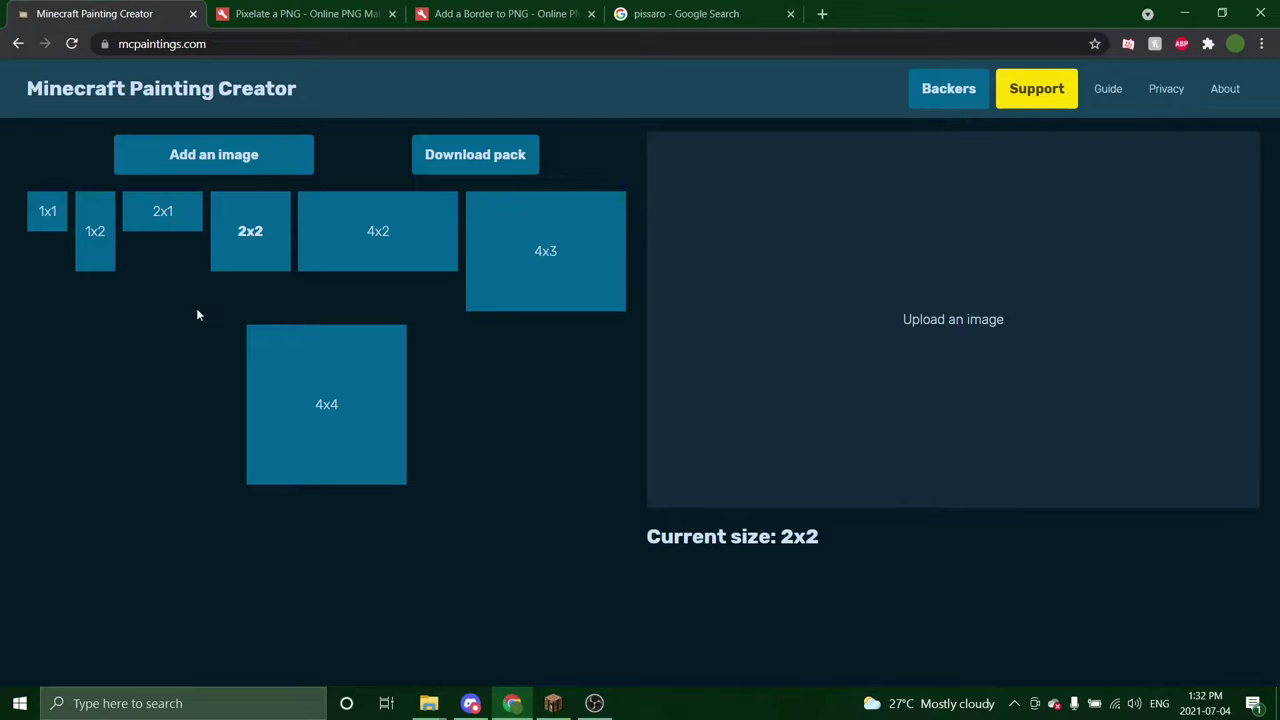
Add the IMG_1598 cat photo to an empty 2x2 painting slot.
{"action": "left_click", "coordinate": [249, 229]}
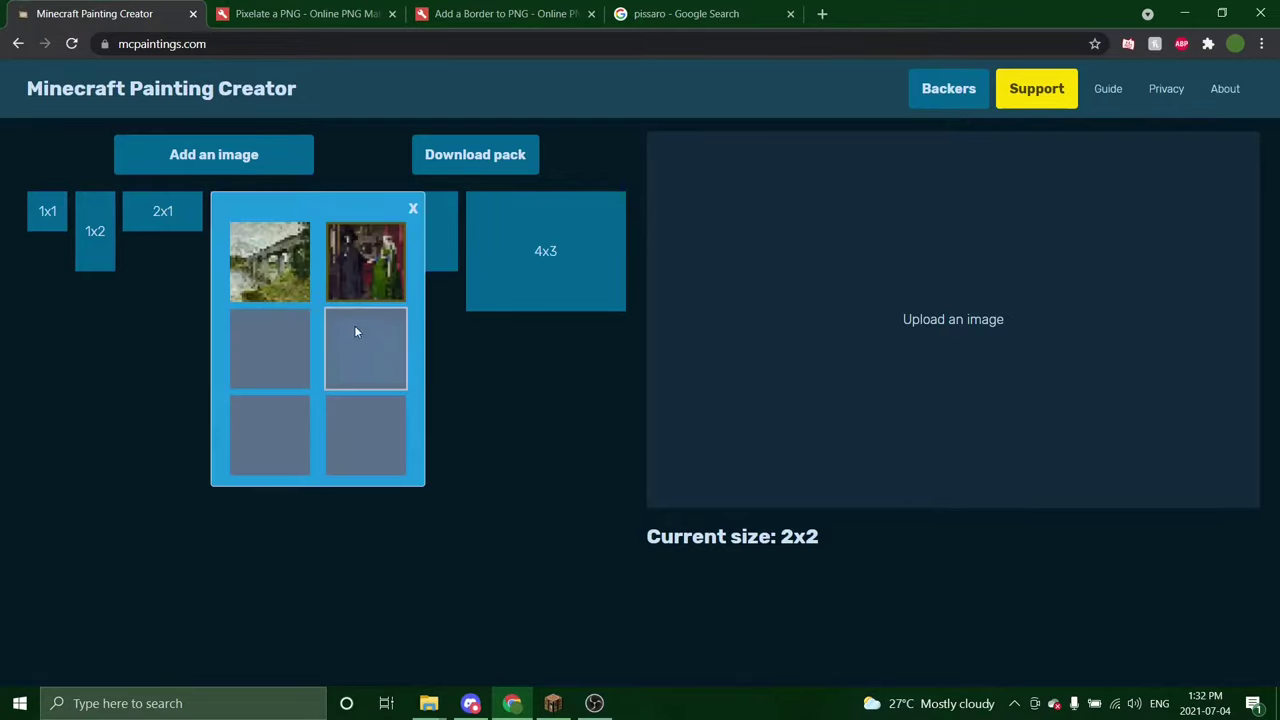
{"action": "left_click", "coordinate": [206, 150]}
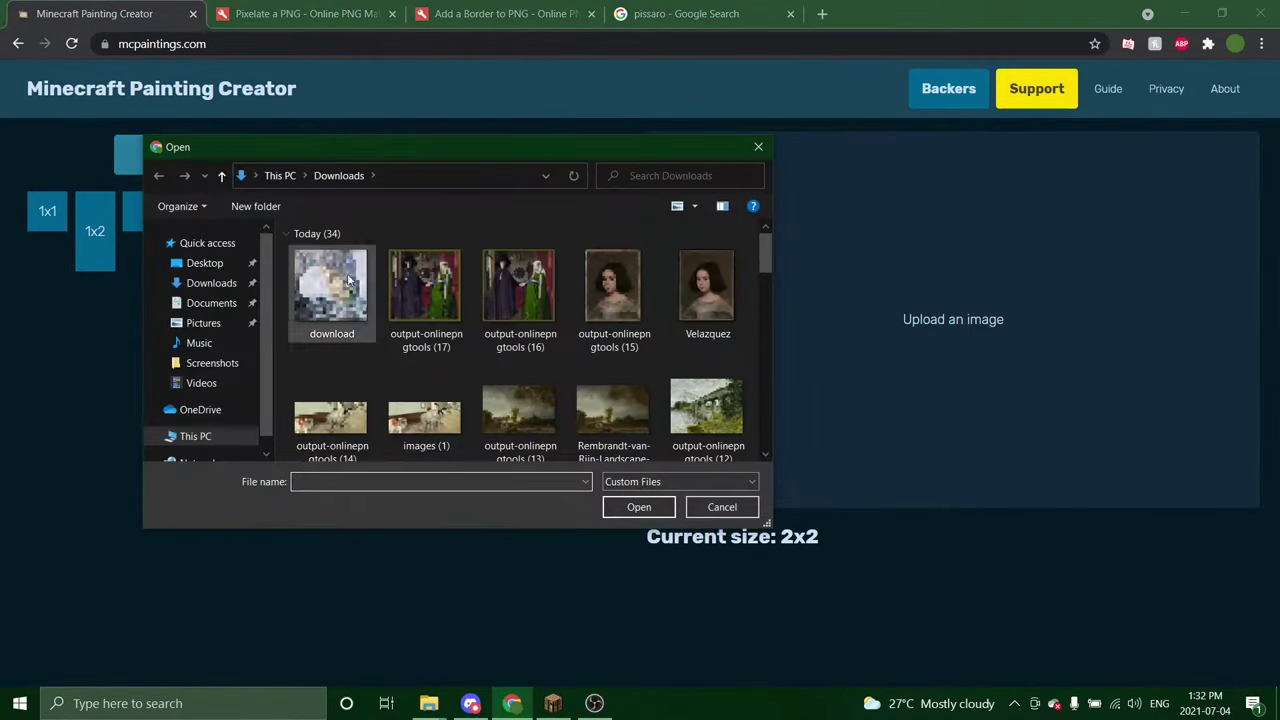
{"action": "scroll", "coordinate": [511, 336], "scroll_direction": "down", "scroll_amount": 1}
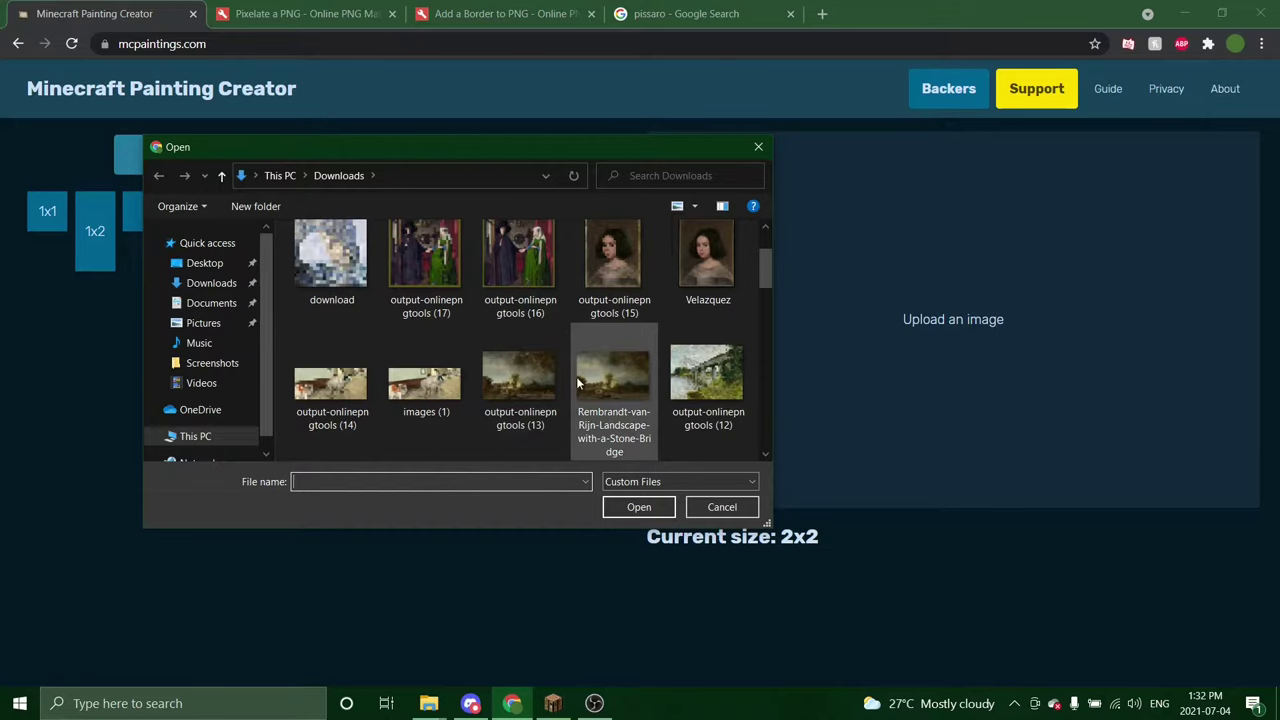
{"action": "scroll", "coordinate": [573, 368], "scroll_direction": "down", "scroll_amount": 3}
{"action": "scroll", "coordinate": [512, 305], "scroll_direction": "up", "scroll_amount": 4}
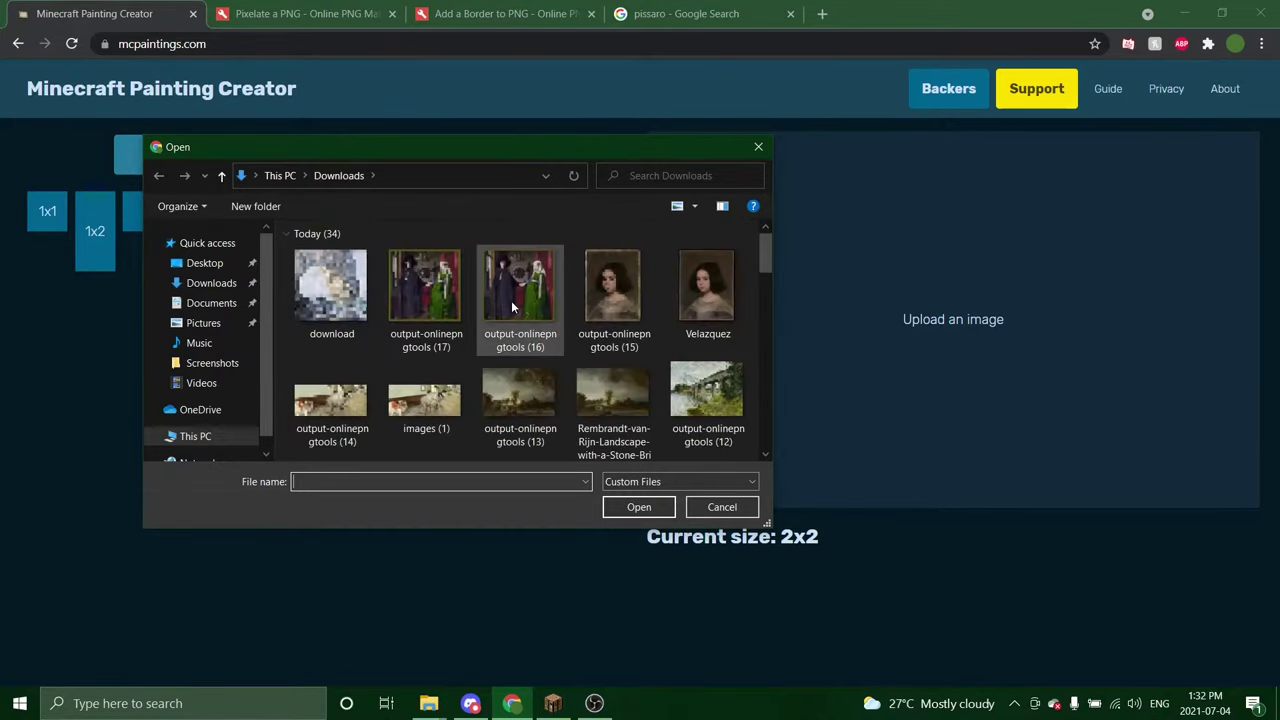
{"action": "scroll", "coordinate": [512, 305], "scroll_direction": "down", "scroll_amount": 8}
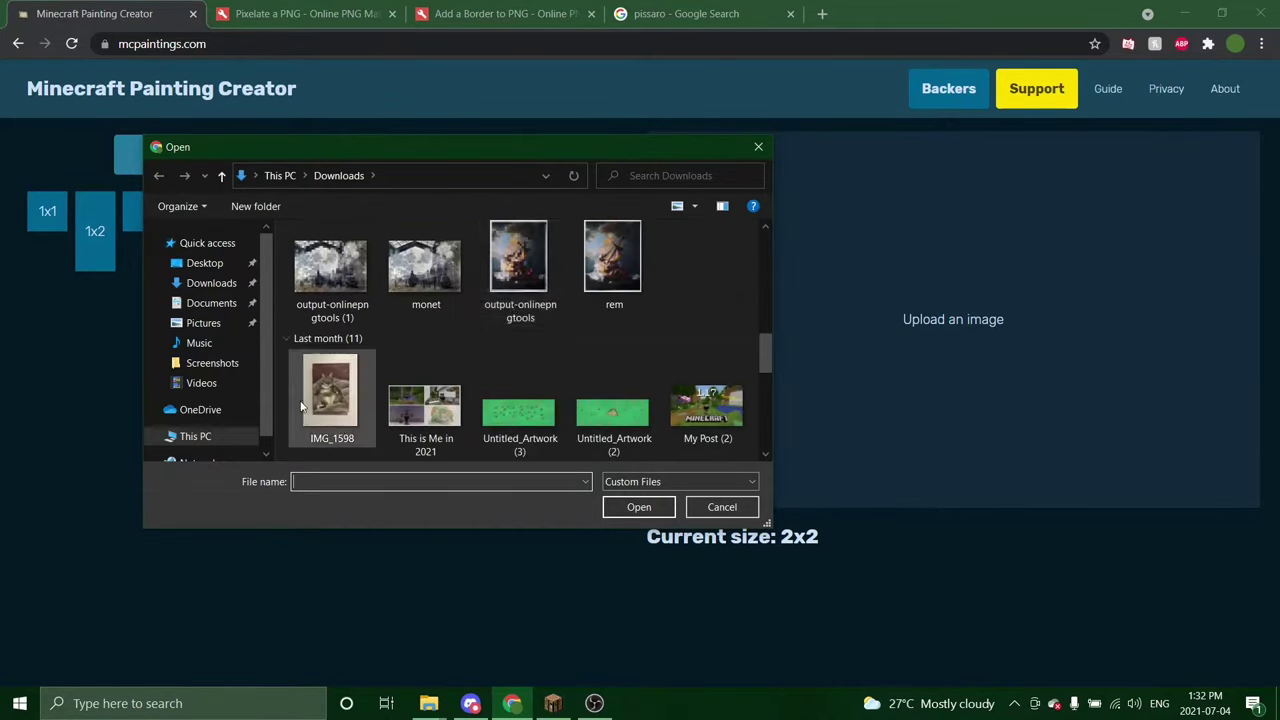
{"action": "left_click", "coordinate": [331, 395]}
{"action": "left_click", "coordinate": [638, 507]}
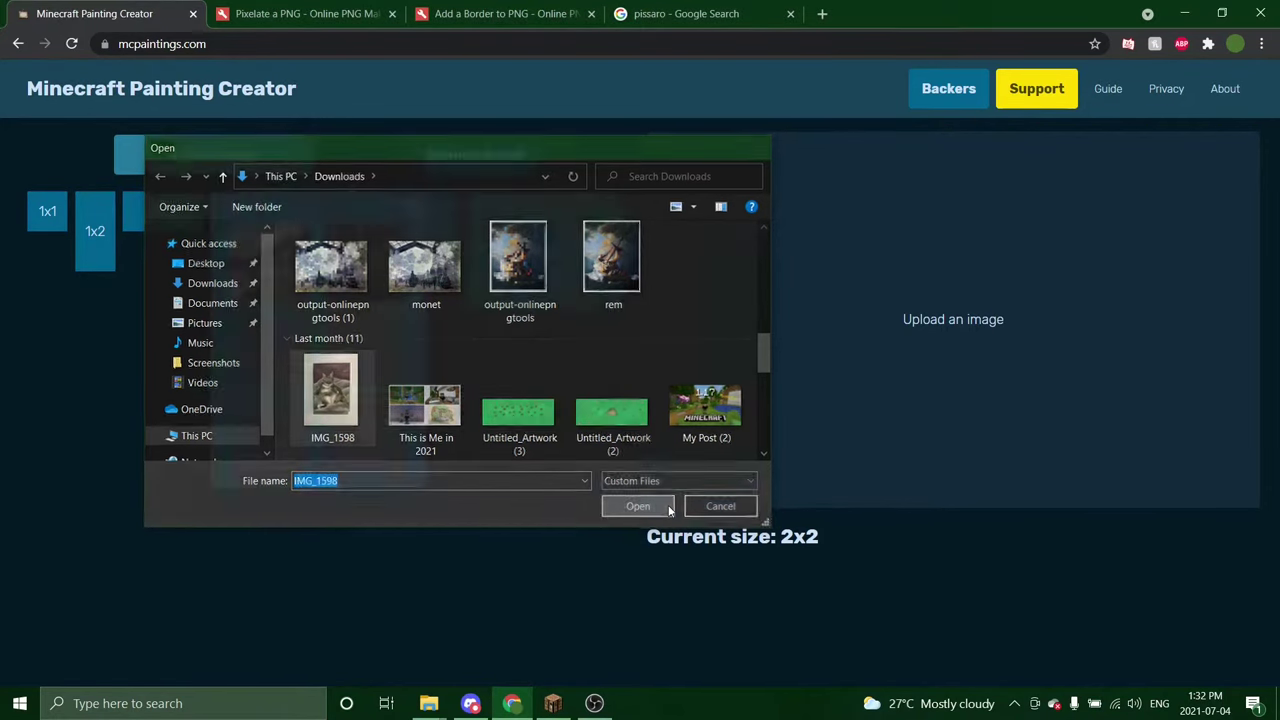
Trim the crop to just the painted canvas, then bring up the bridge painting.
{"action": "scroll", "coordinate": [1174, 658], "scroll_direction": "down", "scroll_amount": 1}
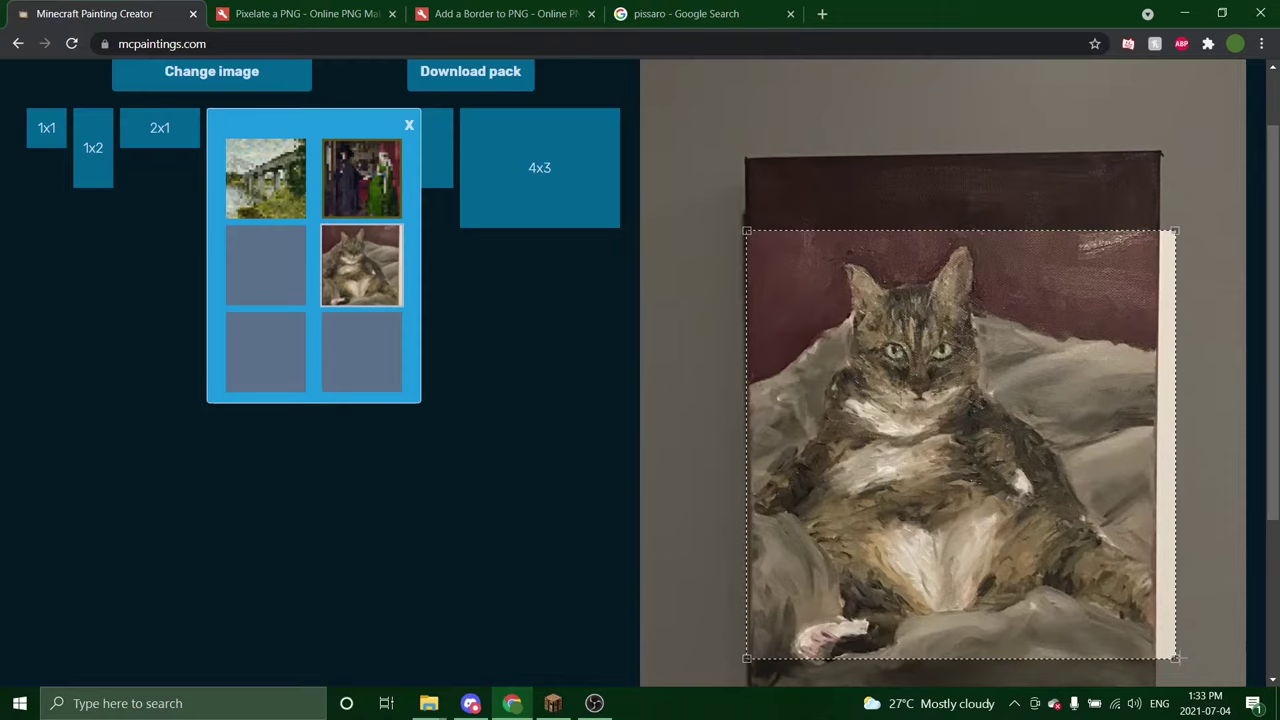
{"action": "left_click_drag", "start_coordinate": [1174, 658], "coordinate": [1155, 634]}
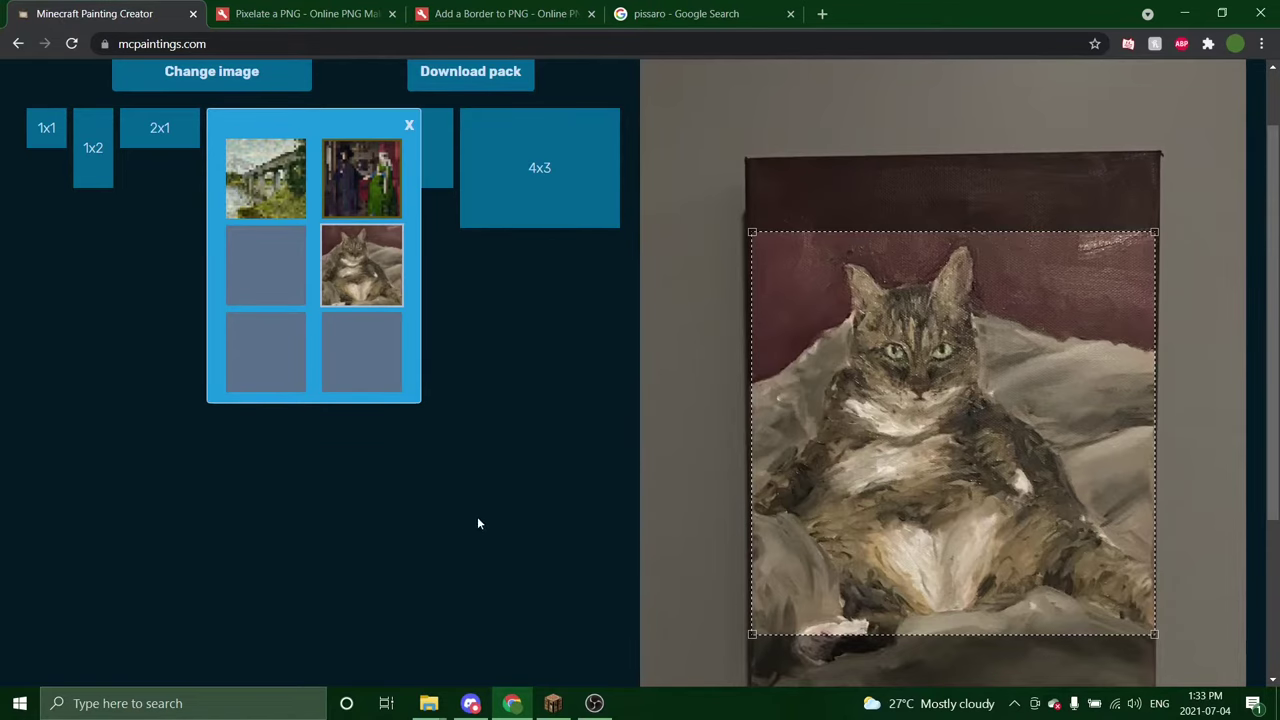
{"action": "left_click", "coordinate": [250, 178]}
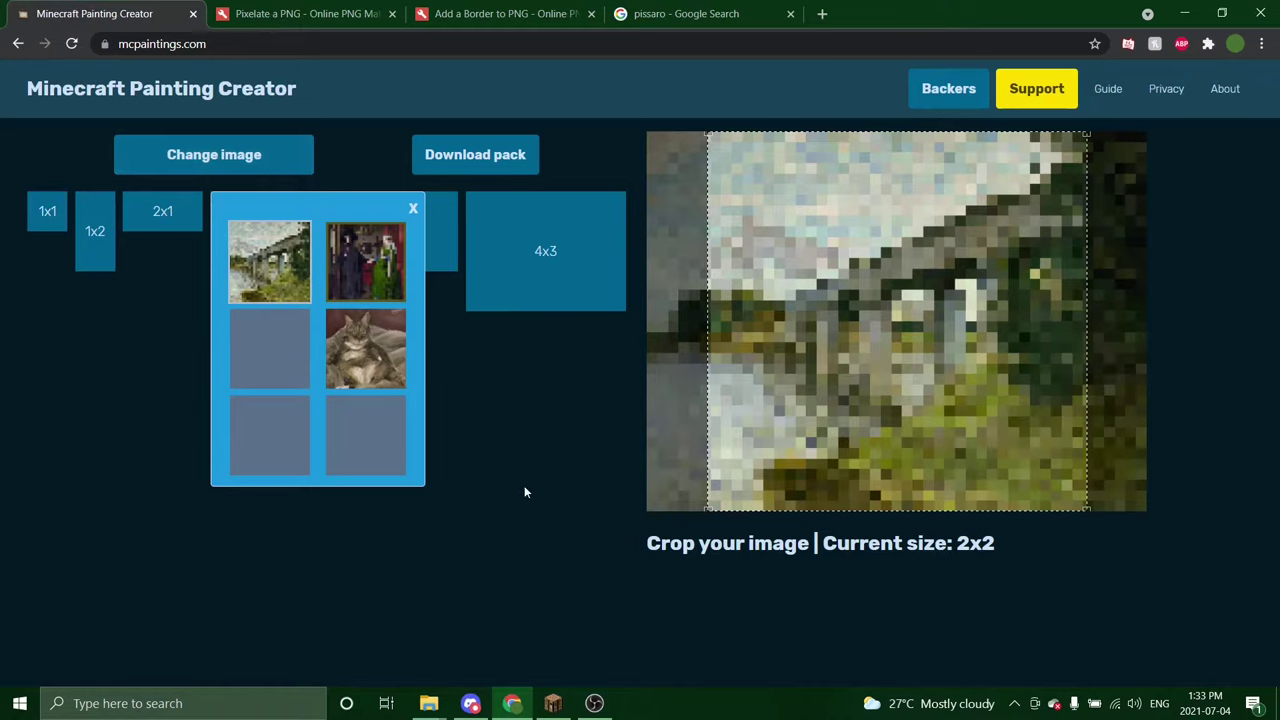
Download the previewed Pissarro church street image to Downloads as camille-pissarro-eglise.jpg.
{"action": "left_click", "coordinate": [741, 9]}
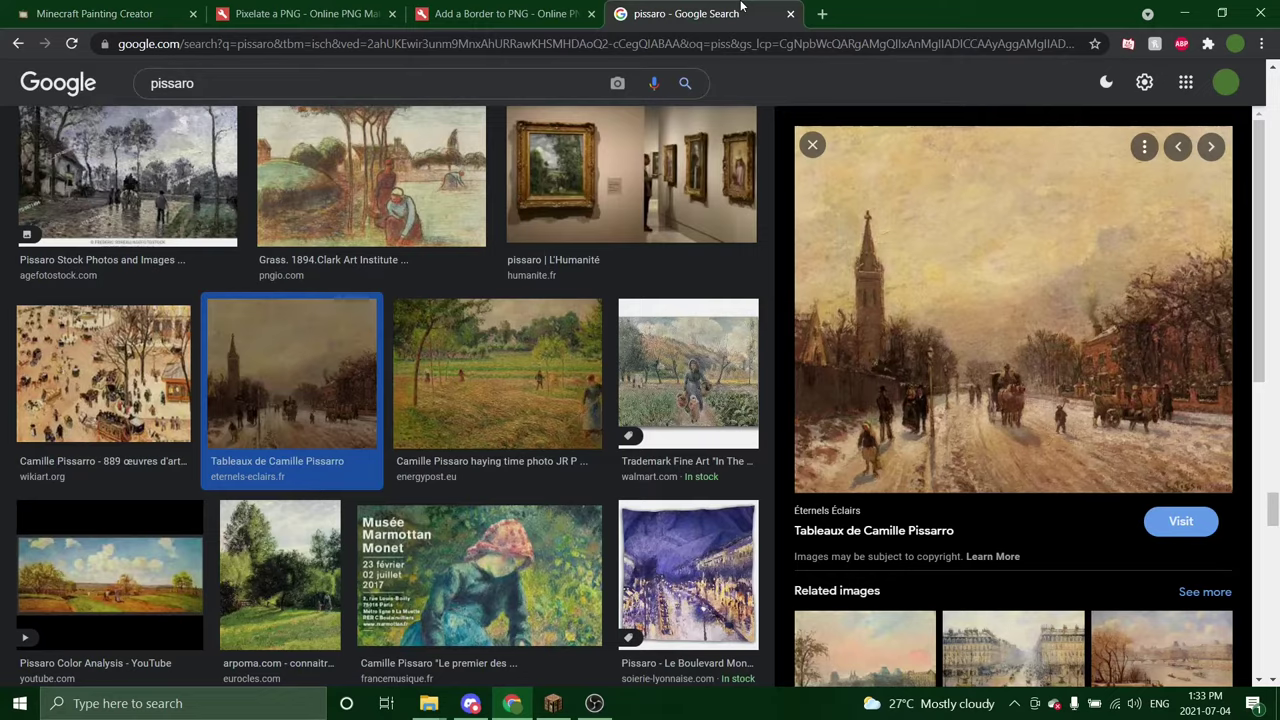
{"action": "right_click", "coordinate": [1019, 364]}
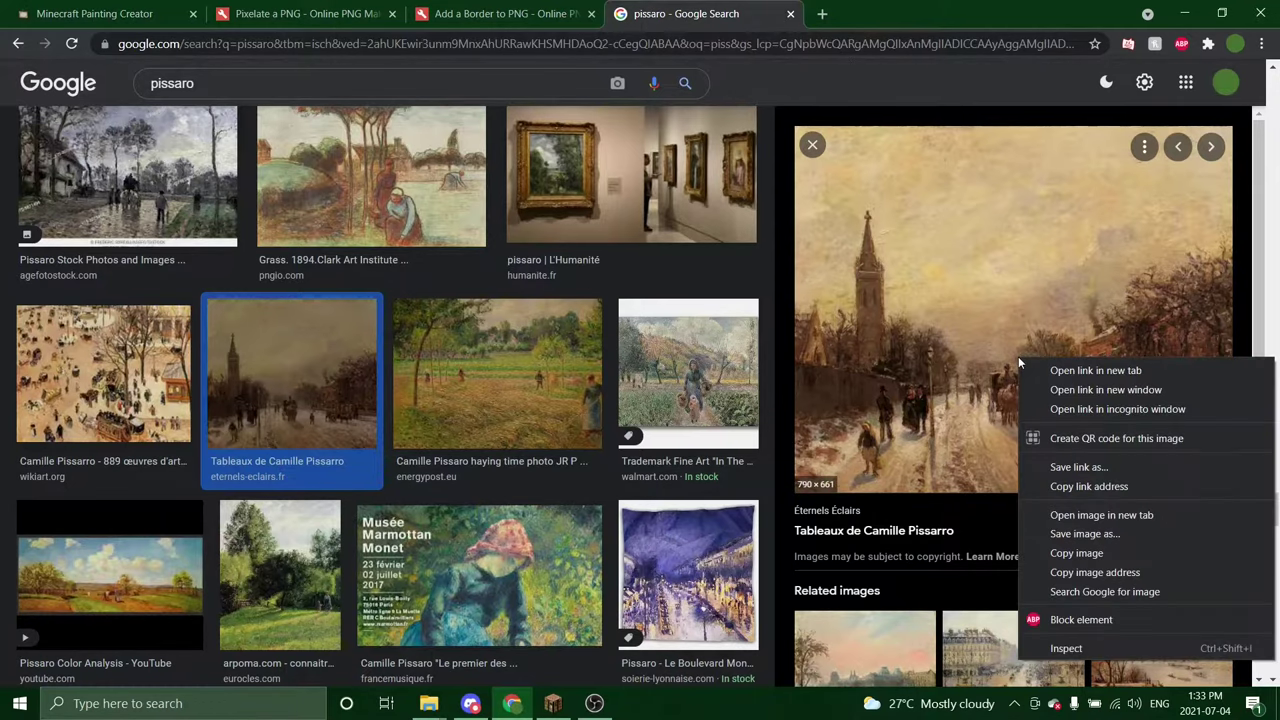
{"action": "left_click", "coordinate": [1096, 545]}
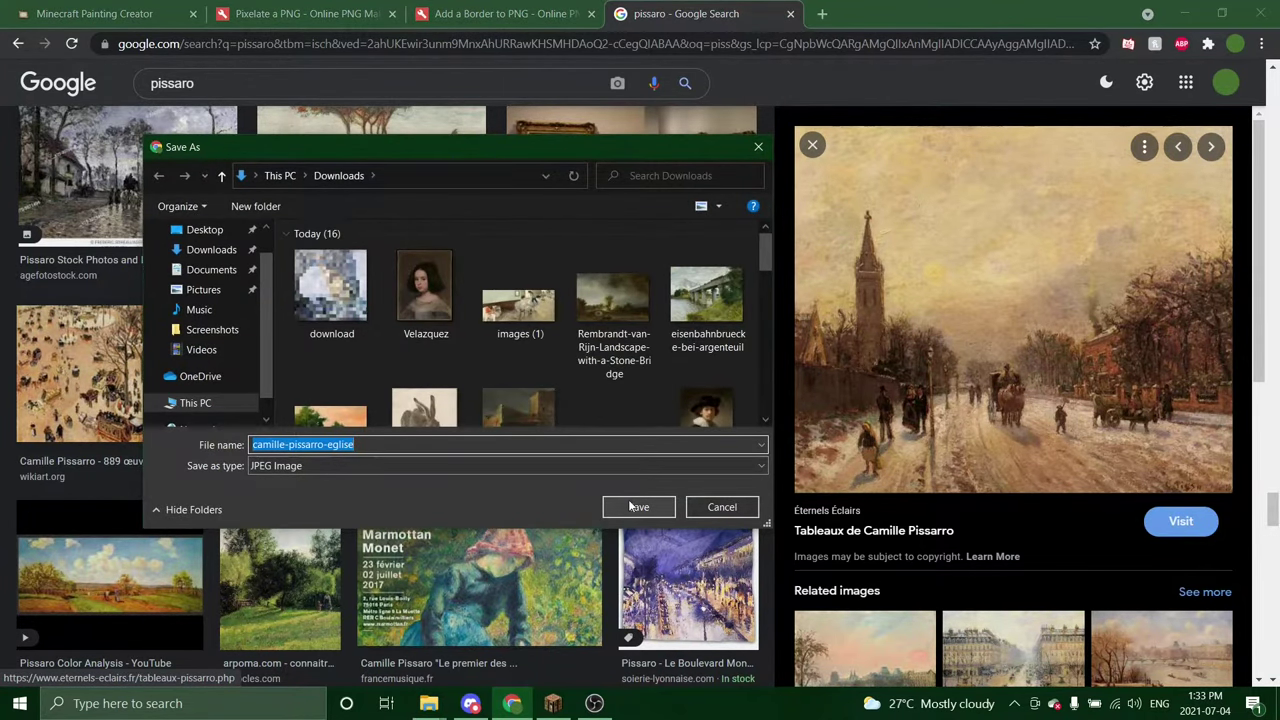
{"action": "left_click", "coordinate": [630, 507]}
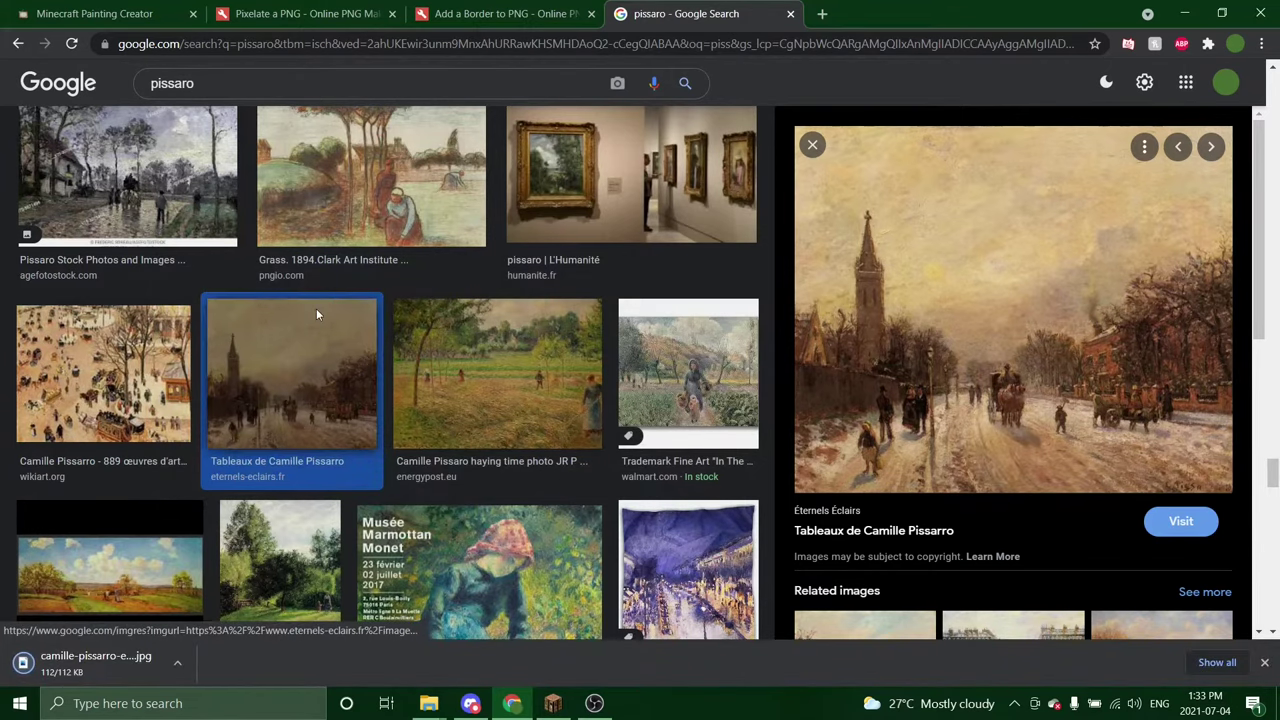
{"action": "left_click", "coordinate": [283, 13]}
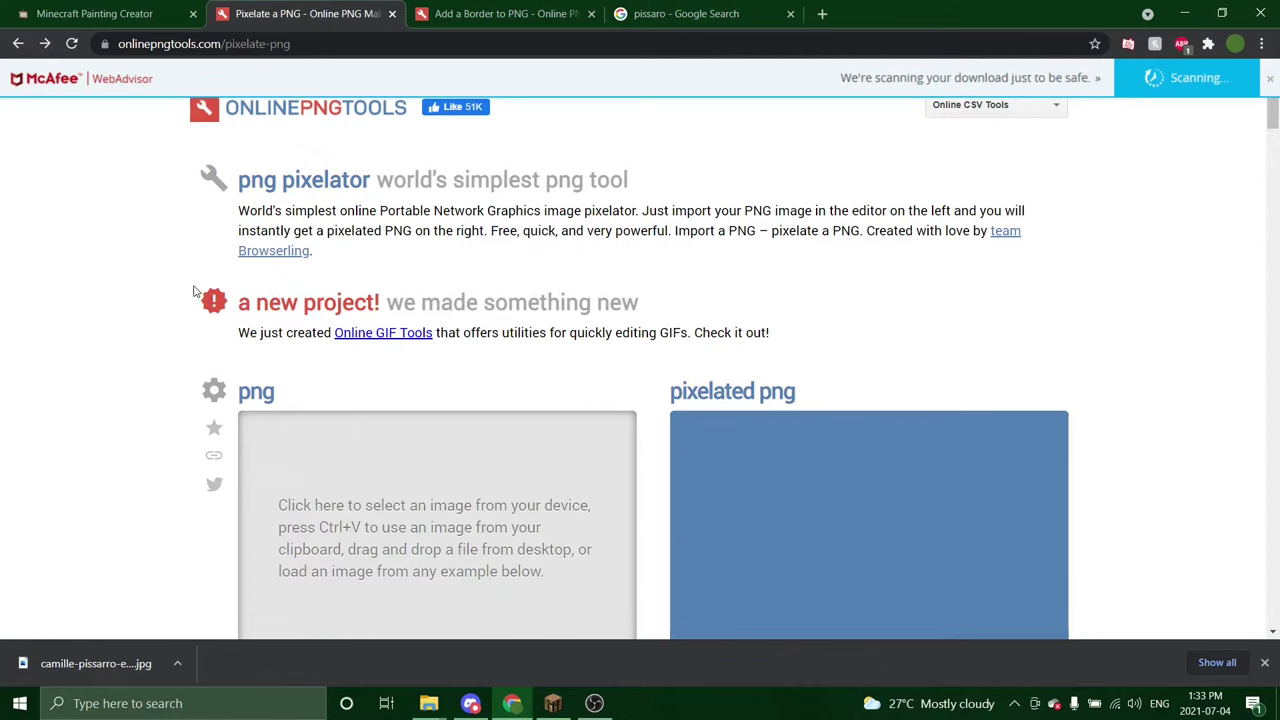
Import camille-pissarro-eglise into the Pixelate a PNG tool.
{"action": "scroll", "coordinate": [198, 337], "scroll_direction": "down", "scroll_amount": 3}
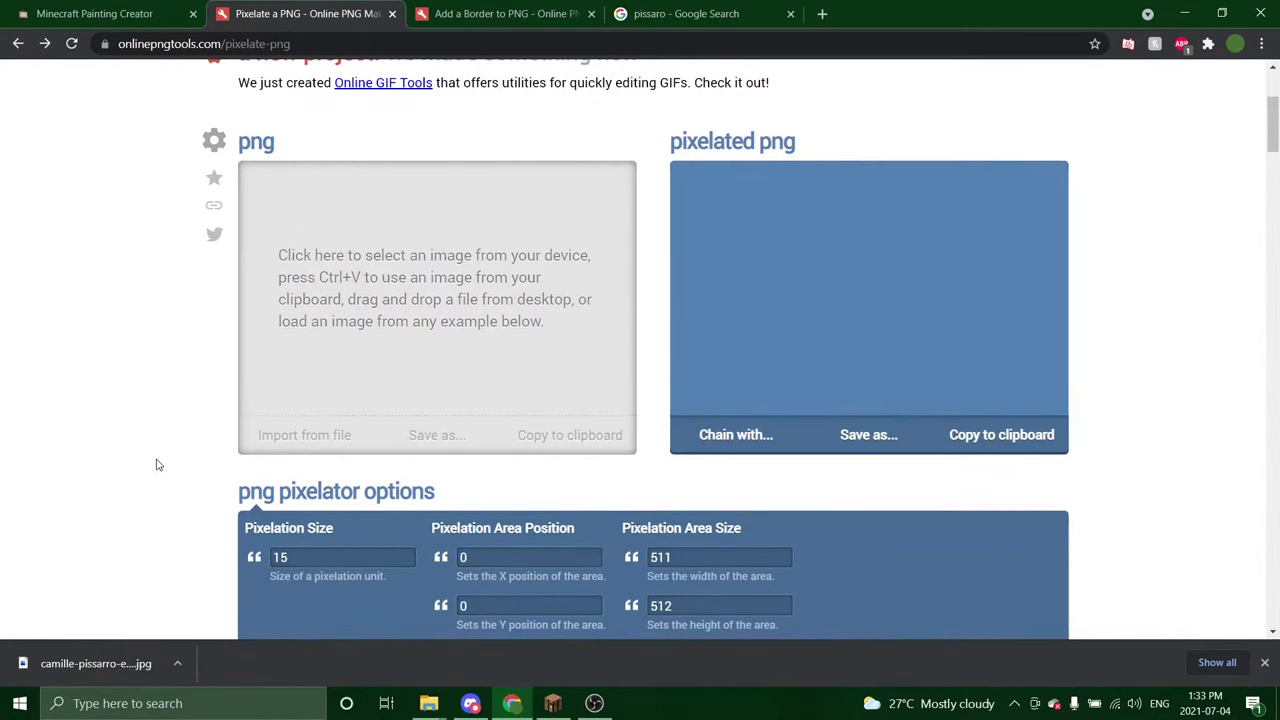
{"action": "left_click", "coordinate": [294, 440]}
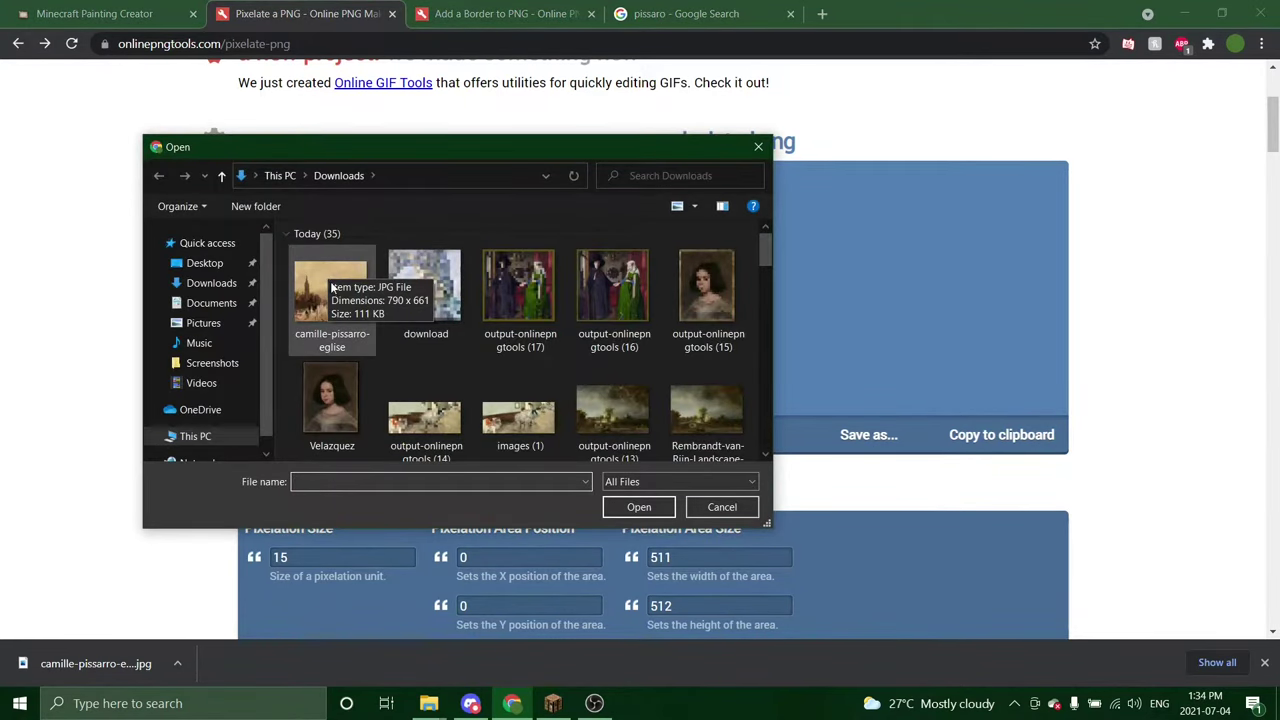
{"action": "left_click", "coordinate": [333, 290]}
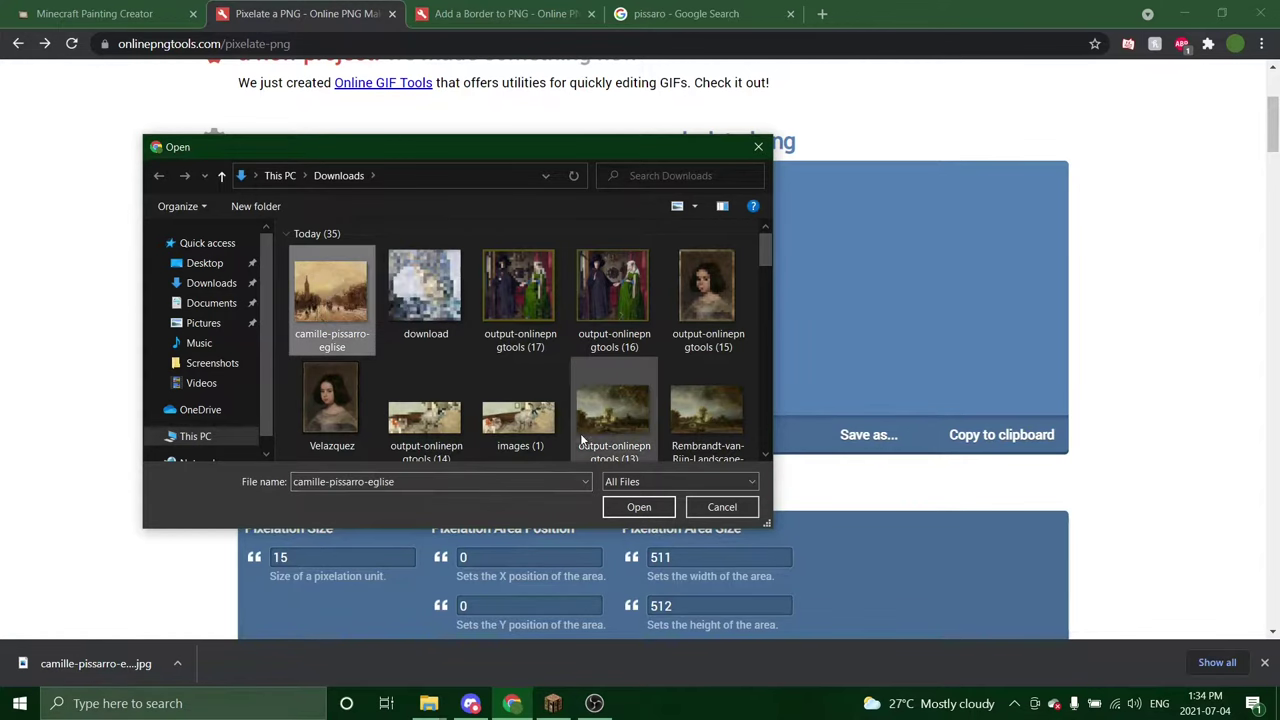
{"action": "left_click", "coordinate": [631, 508]}
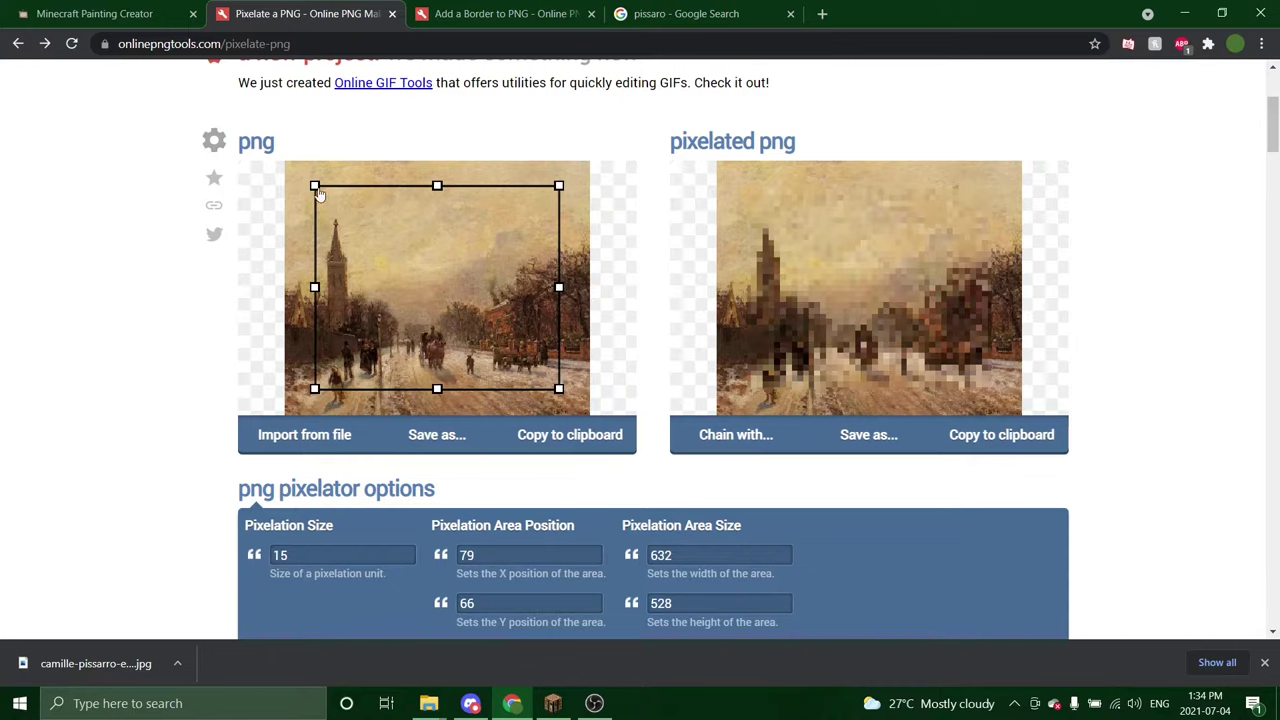
Stretch the pixelation area to cover nearly the whole image, 778×658 from 3,2.
{"action": "left_click_drag", "start_coordinate": [308, 188], "coordinate": [265, 155]}
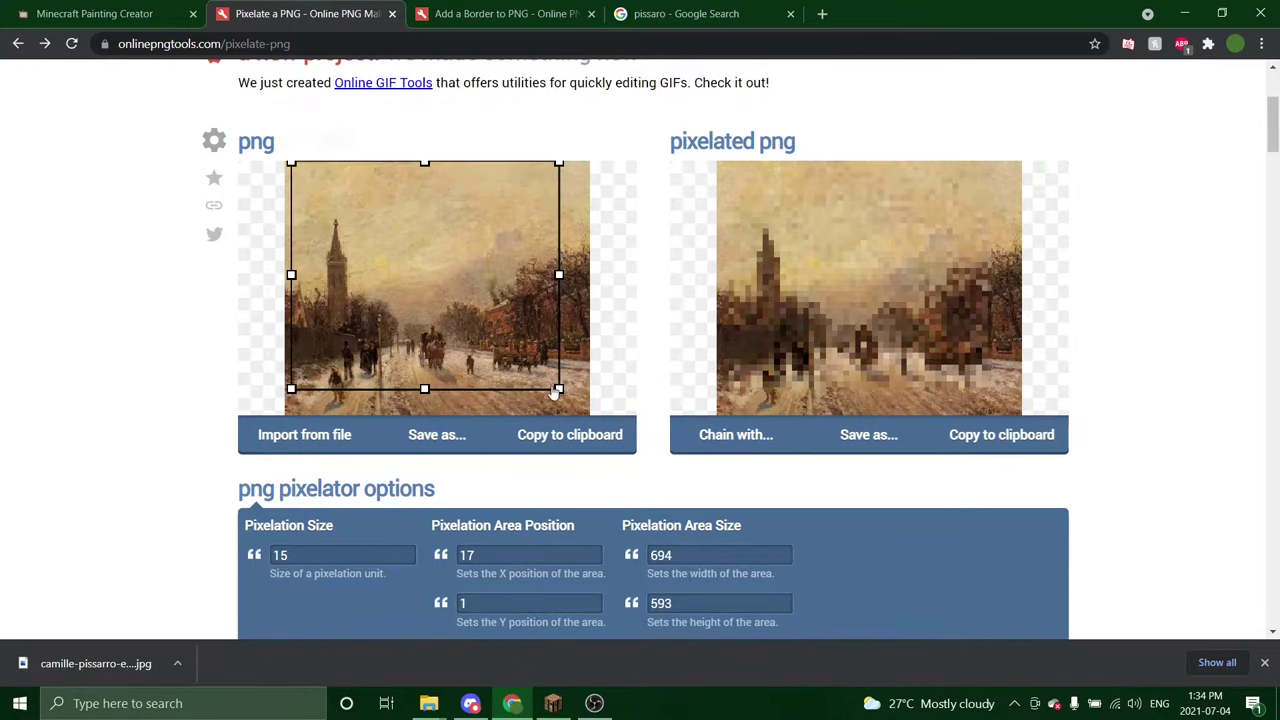
{"action": "left_click_drag", "start_coordinate": [558, 387], "coordinate": [633, 447]}
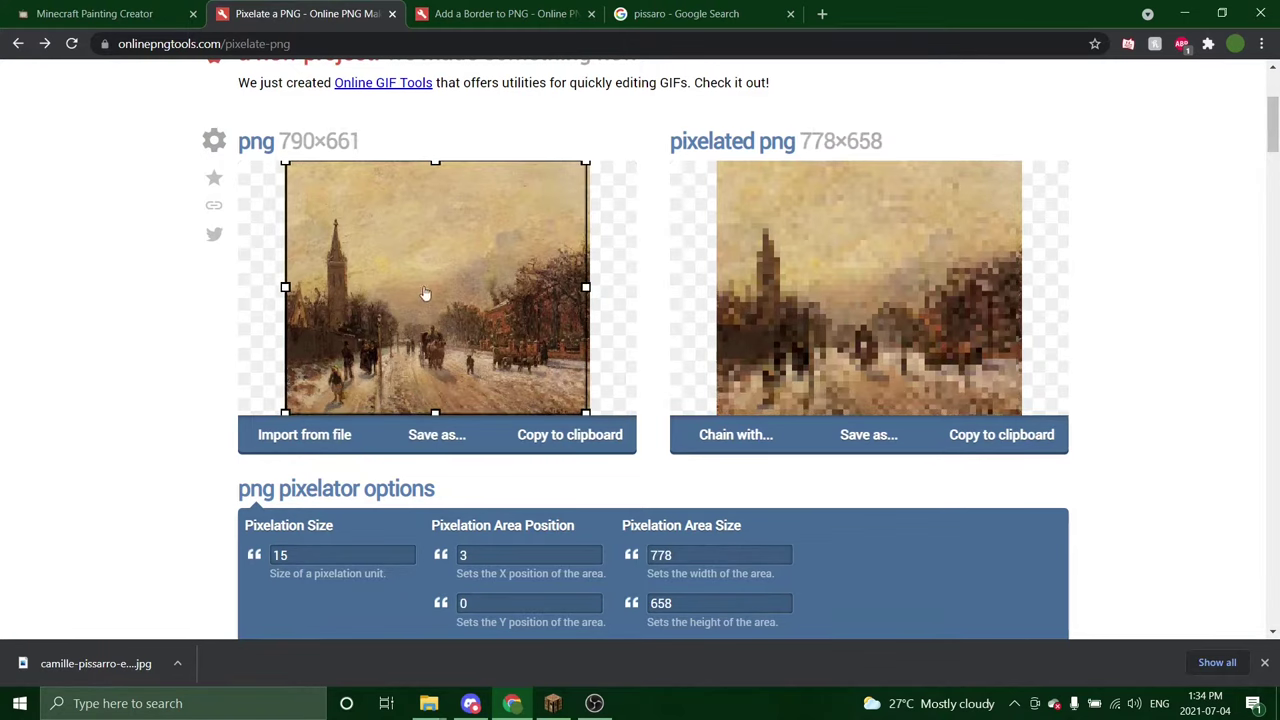
{"action": "left_click_drag", "start_coordinate": [422, 291], "coordinate": [427, 292]}
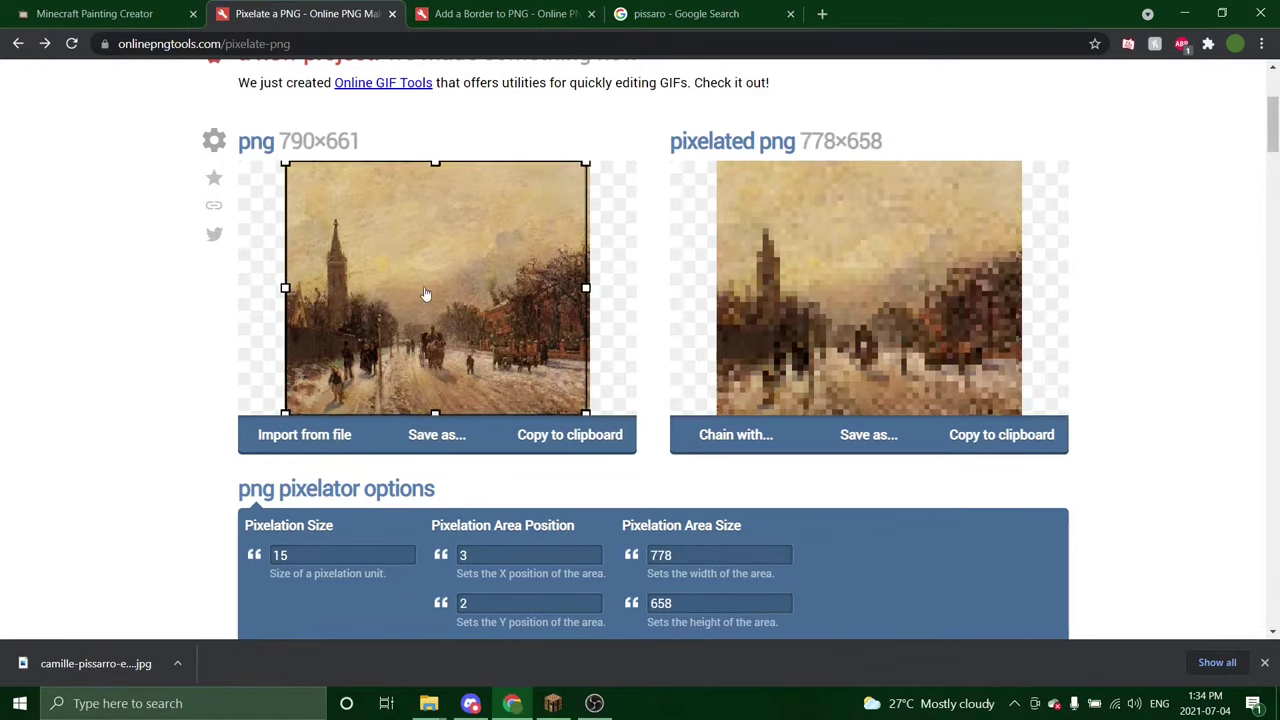
Set the pixelation size to 13 after trying 5, 50, 20 and 15.
{"action": "scroll", "coordinate": [607, 331], "scroll_direction": "down", "scroll_amount": 1}
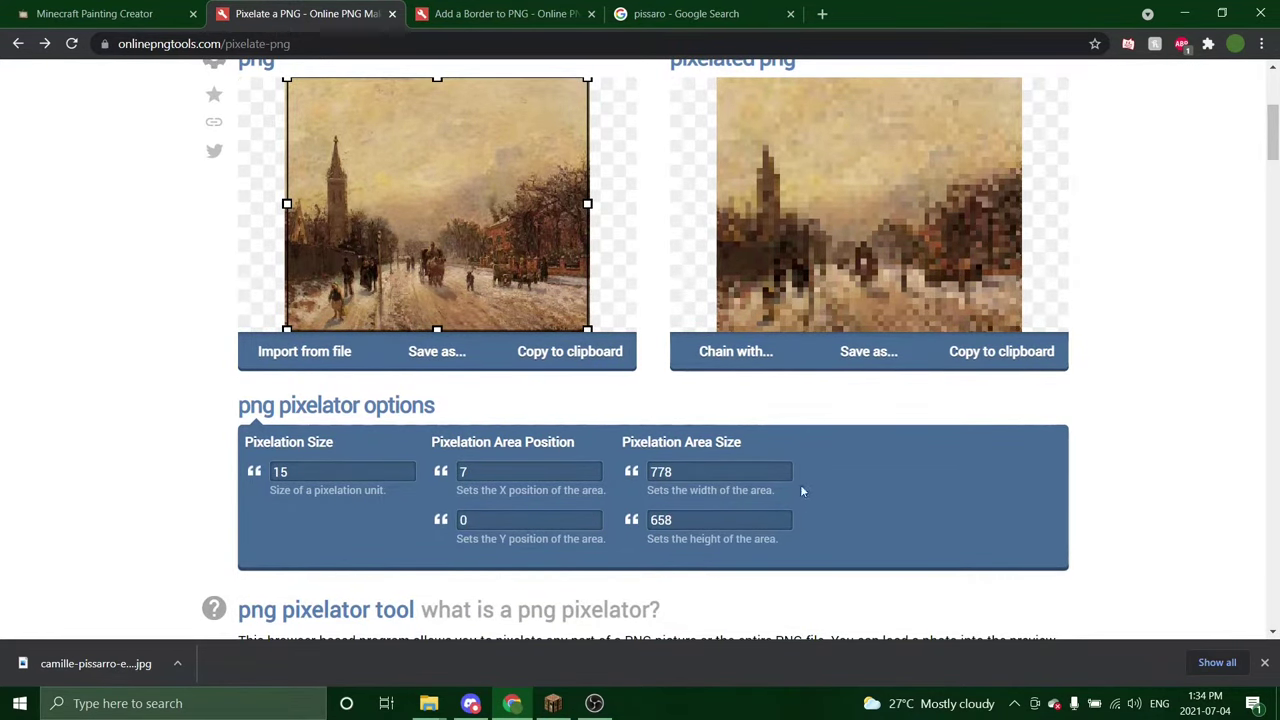
{"action": "left_click", "coordinate": [327, 476]}
{"action": "key", "text": "BackSpace"}
{"action": "key", "text": "BackSpace"}
{"action": "type", "text": "5"}
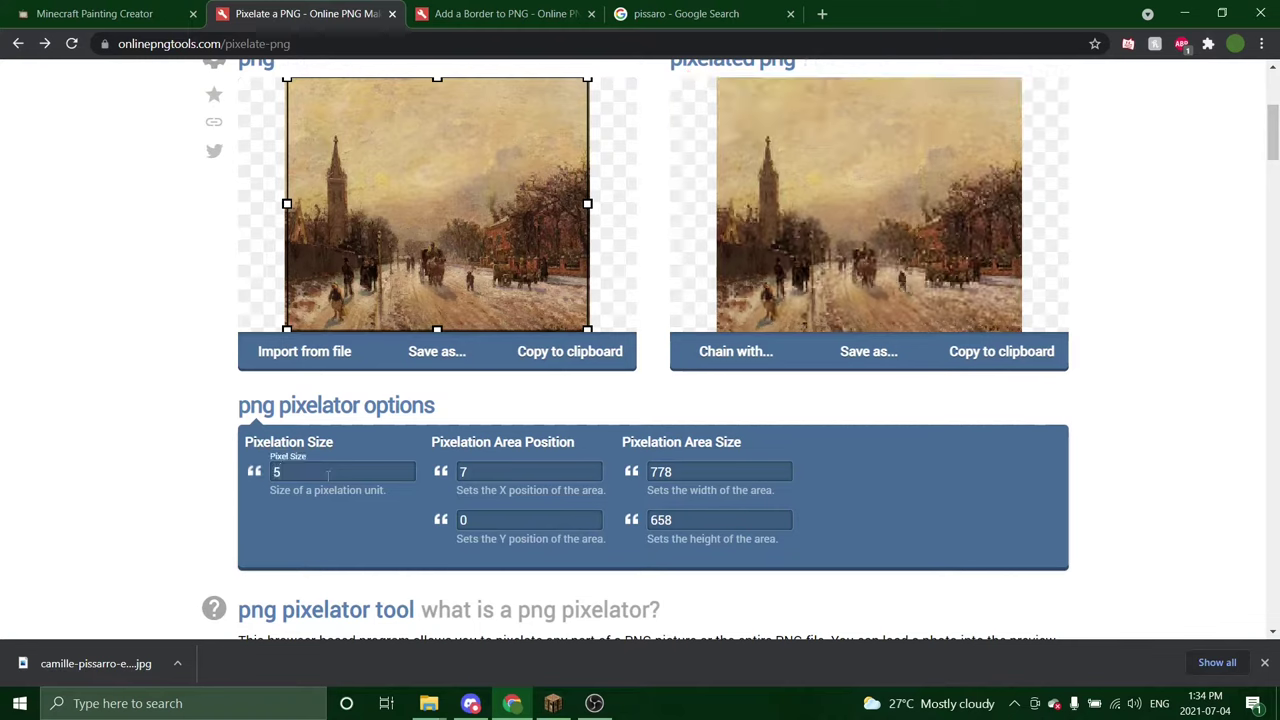
{"action": "key", "text": "BackSpace"}
{"action": "type", "text": "50"}
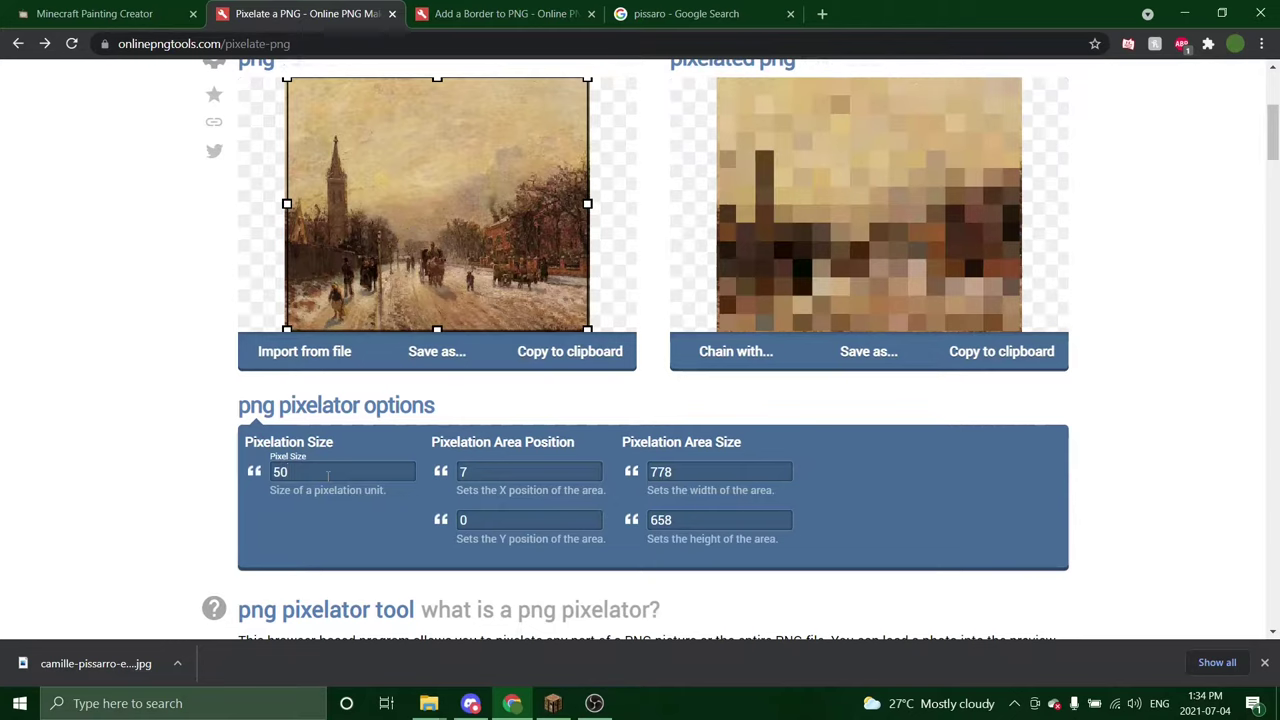
{"action": "key", "text": "BackSpace"}
{"action": "key", "text": "BackSpace"}
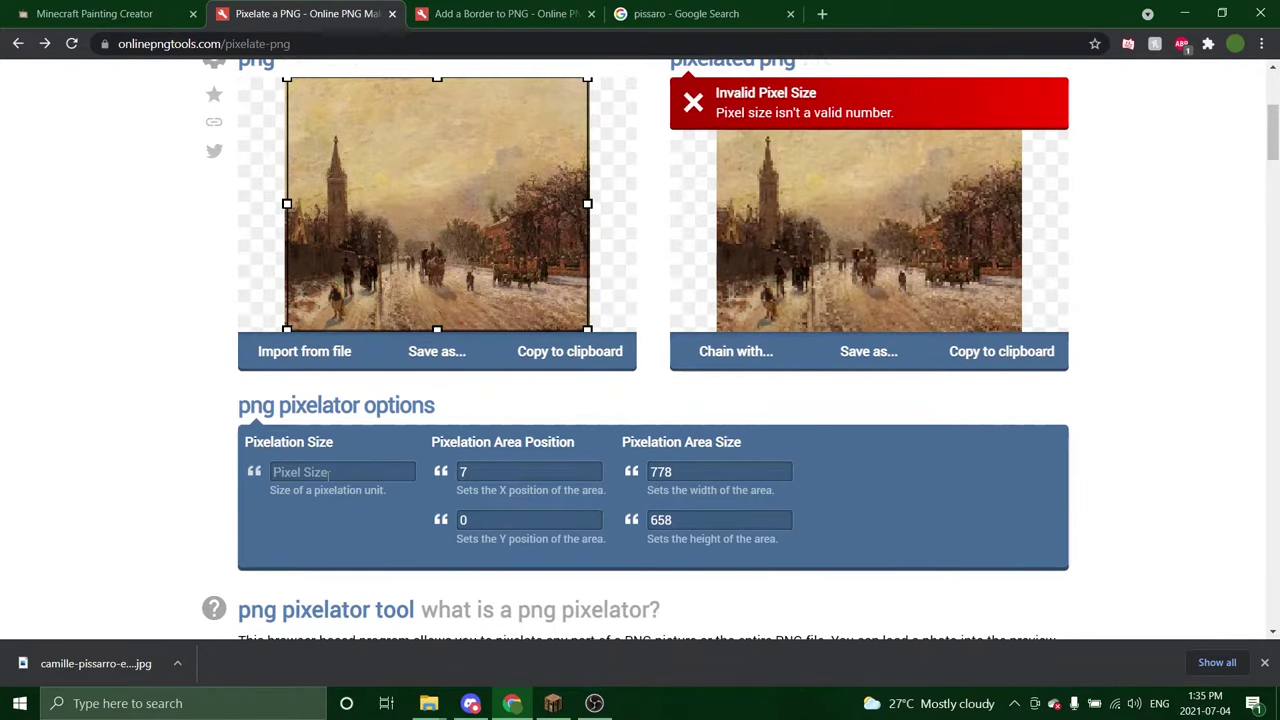
{"action": "type", "text": "20"}
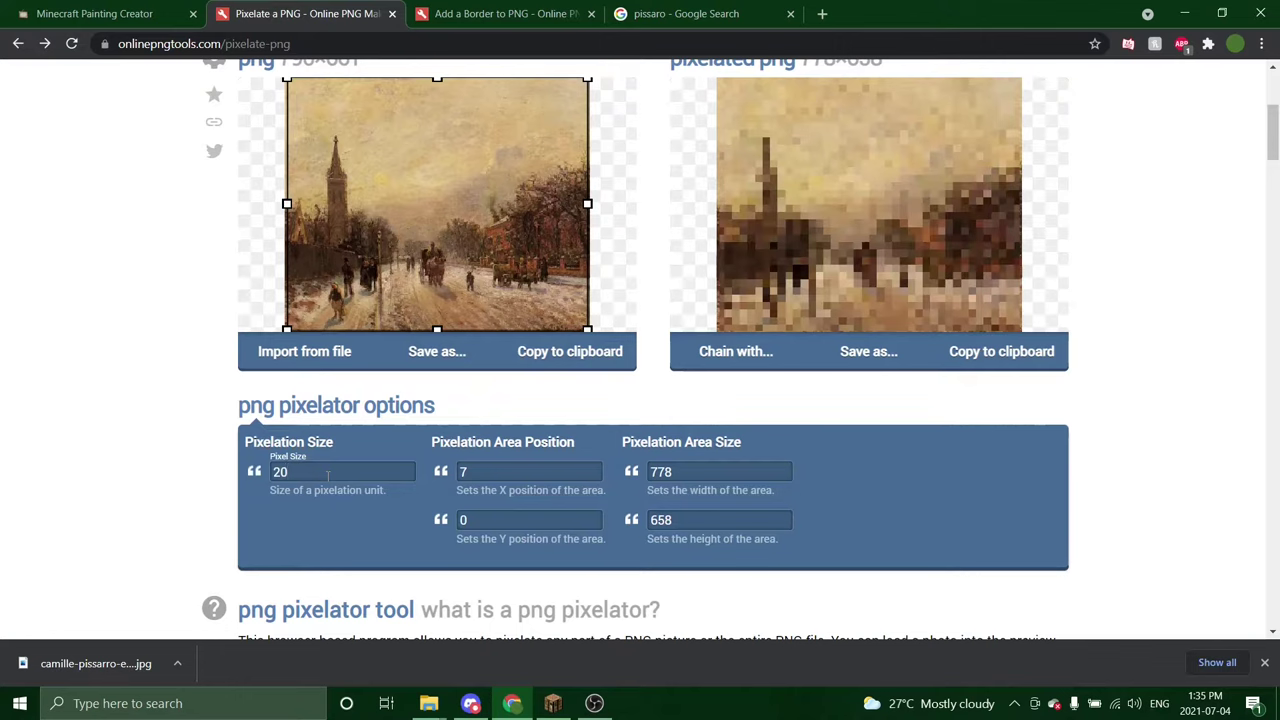
{"action": "key", "text": "BackSpace"}
{"action": "key", "text": "BackSpace"}
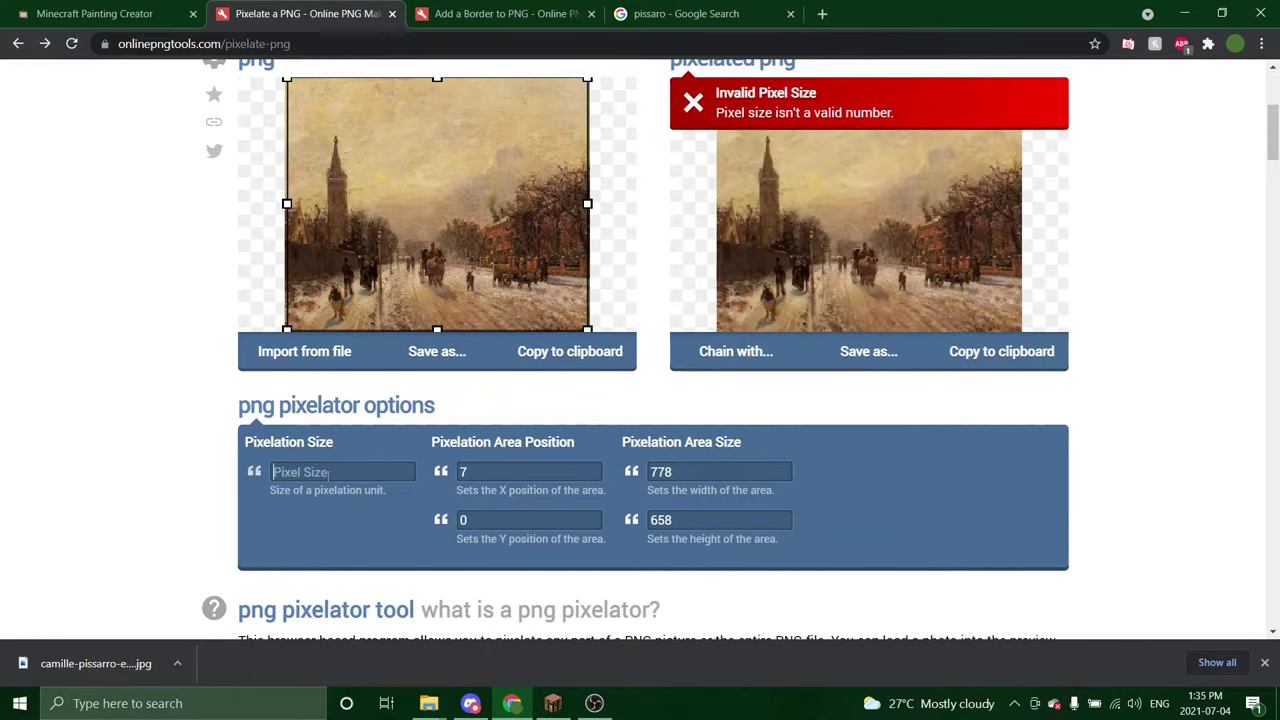
{"action": "type", "text": "15"}
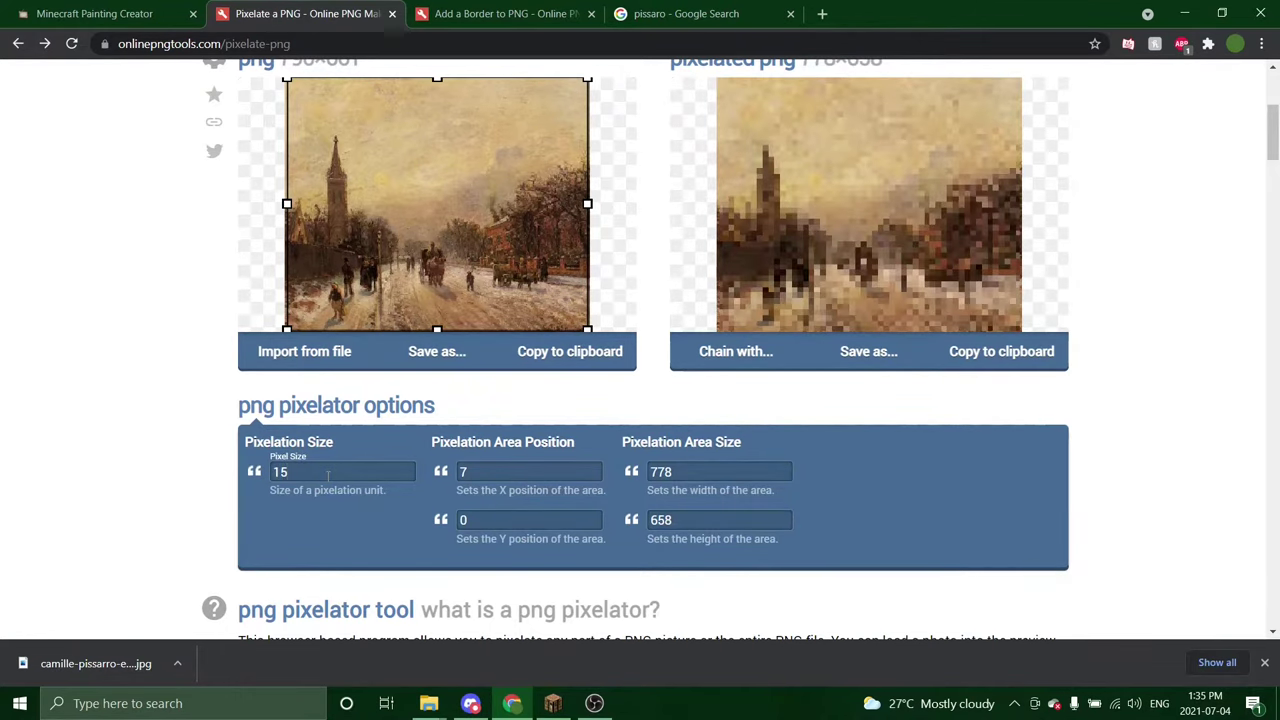
{"action": "key", "text": "BackSpace"}
{"action": "type", "text": "3"}
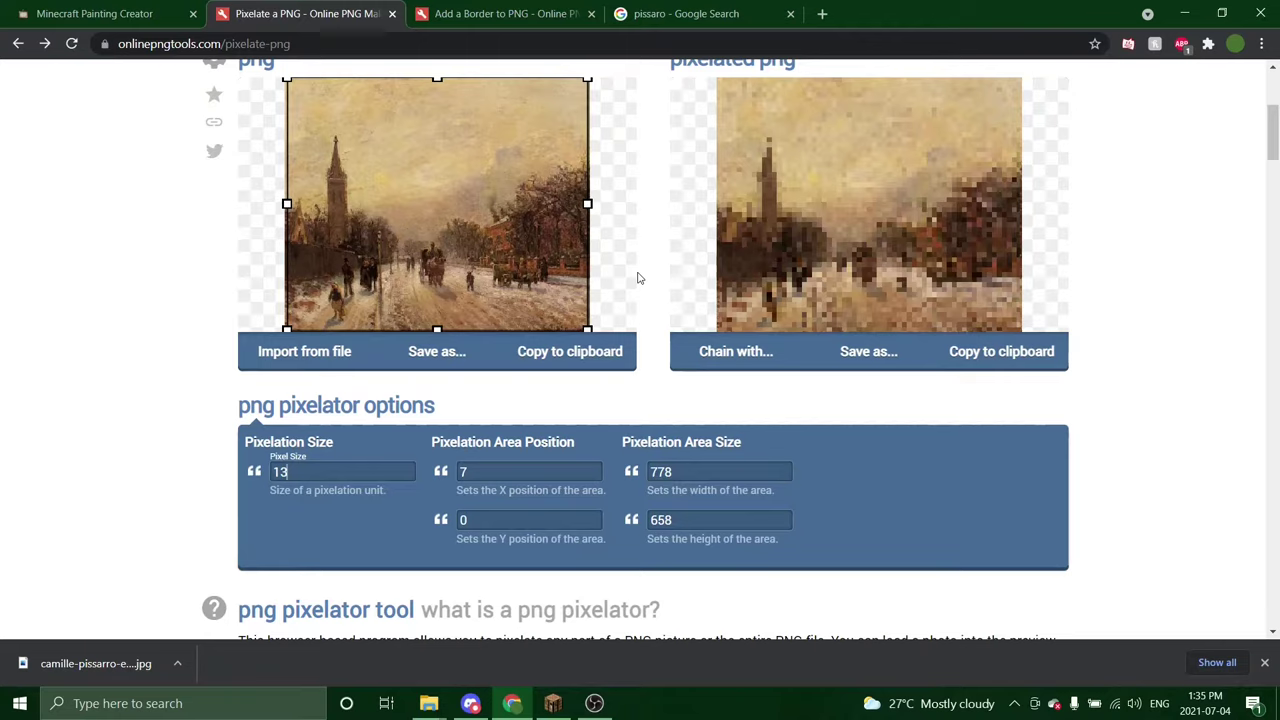
Download the pixelated Pissarro painting as a PNG.
{"action": "scroll", "coordinate": [640, 278], "scroll_direction": "up", "scroll_amount": 1}
{"action": "left_click", "coordinate": [870, 440]}
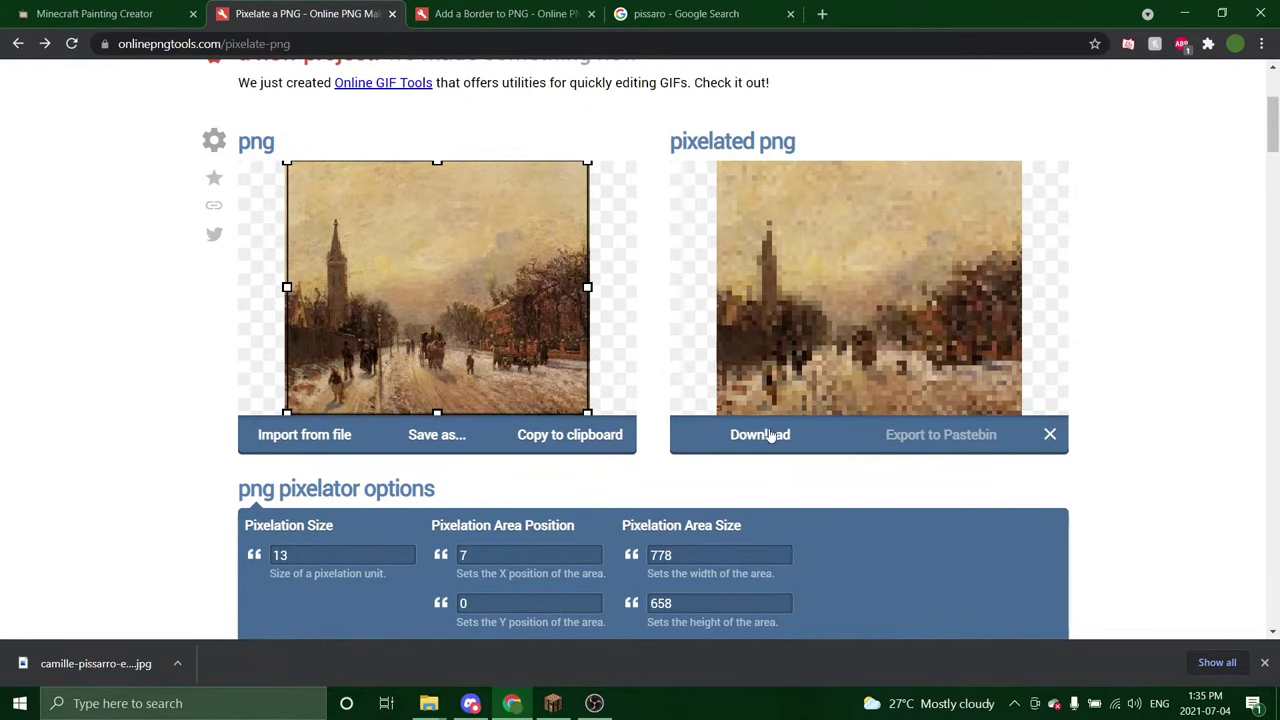
{"action": "left_click", "coordinate": [756, 434]}
{"action": "key", "text": "ctrl+1"}
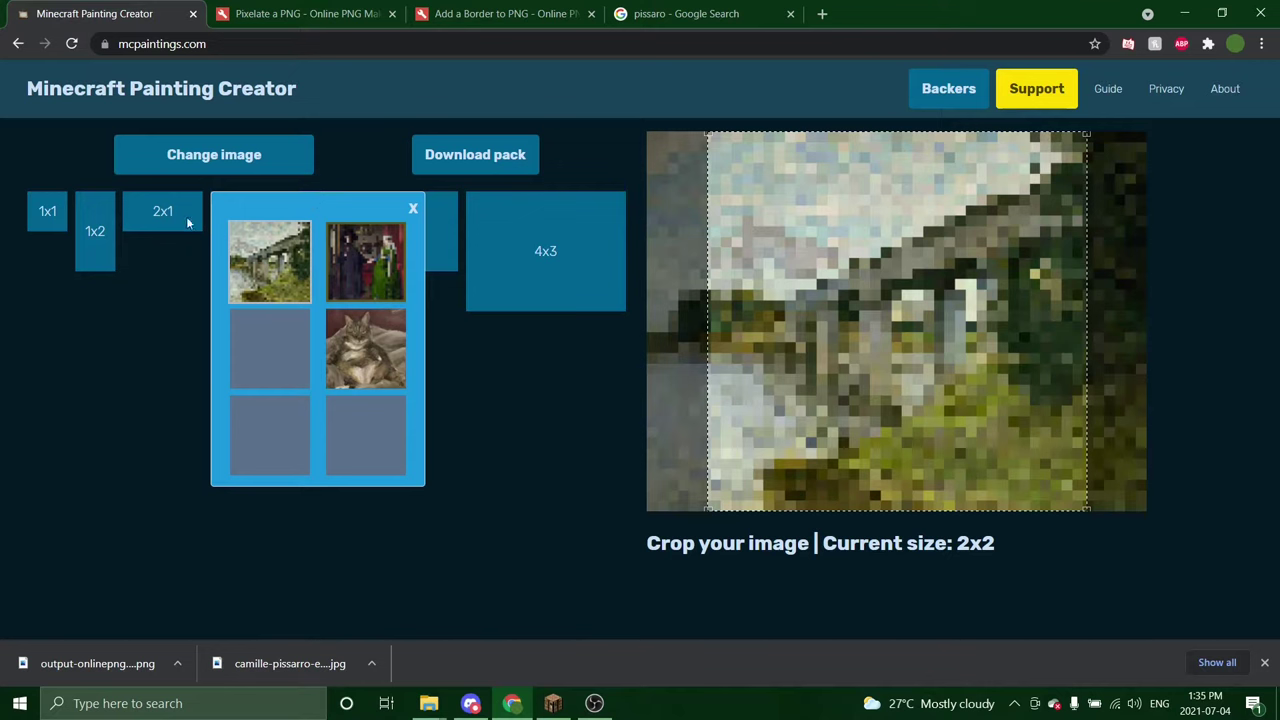
Add the pixelated snowy street PNG at 1x1 size and widen its crop box.
{"action": "left_click", "coordinate": [290, 18]}
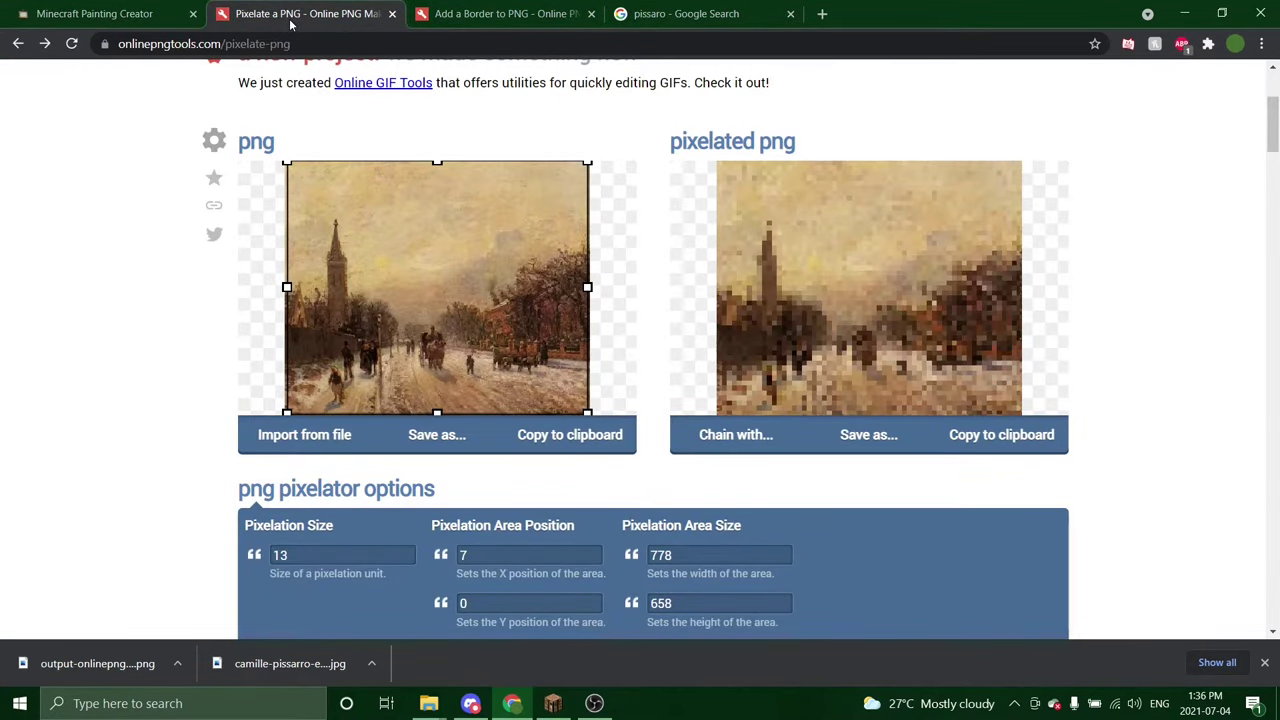
{"action": "left_click", "coordinate": [60, 18]}
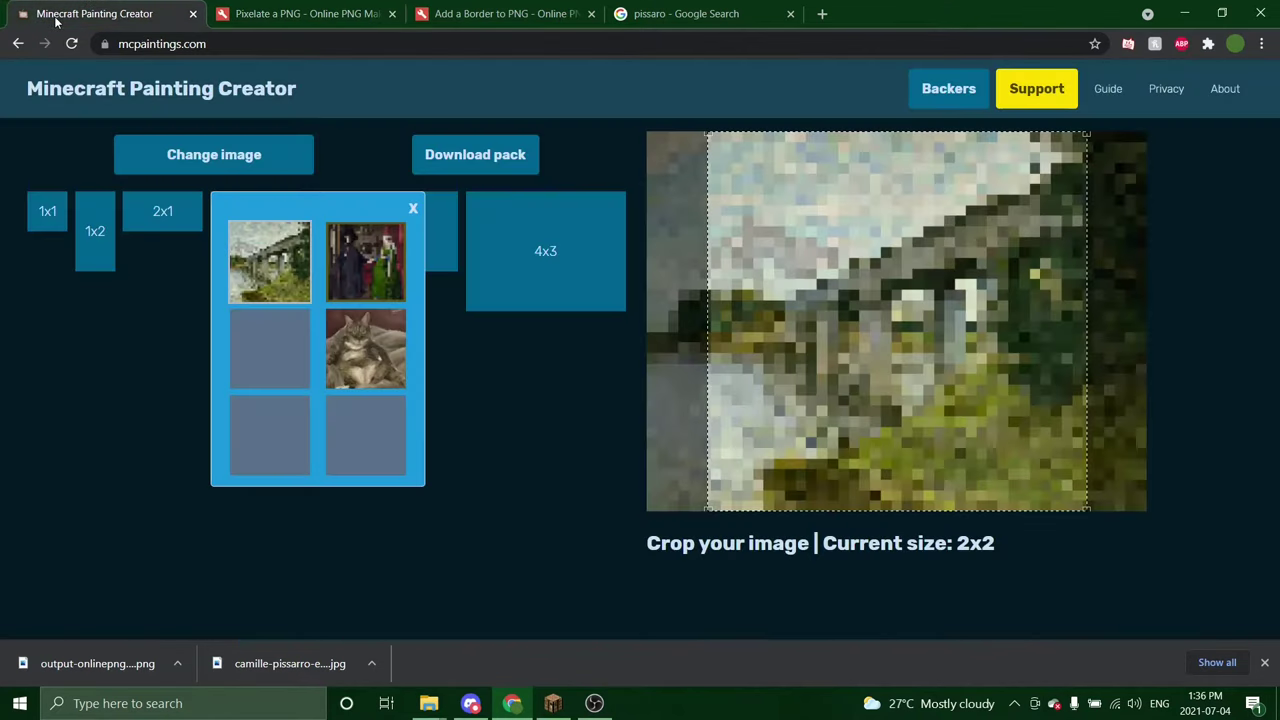
{"action": "left_click", "coordinate": [49, 206]}
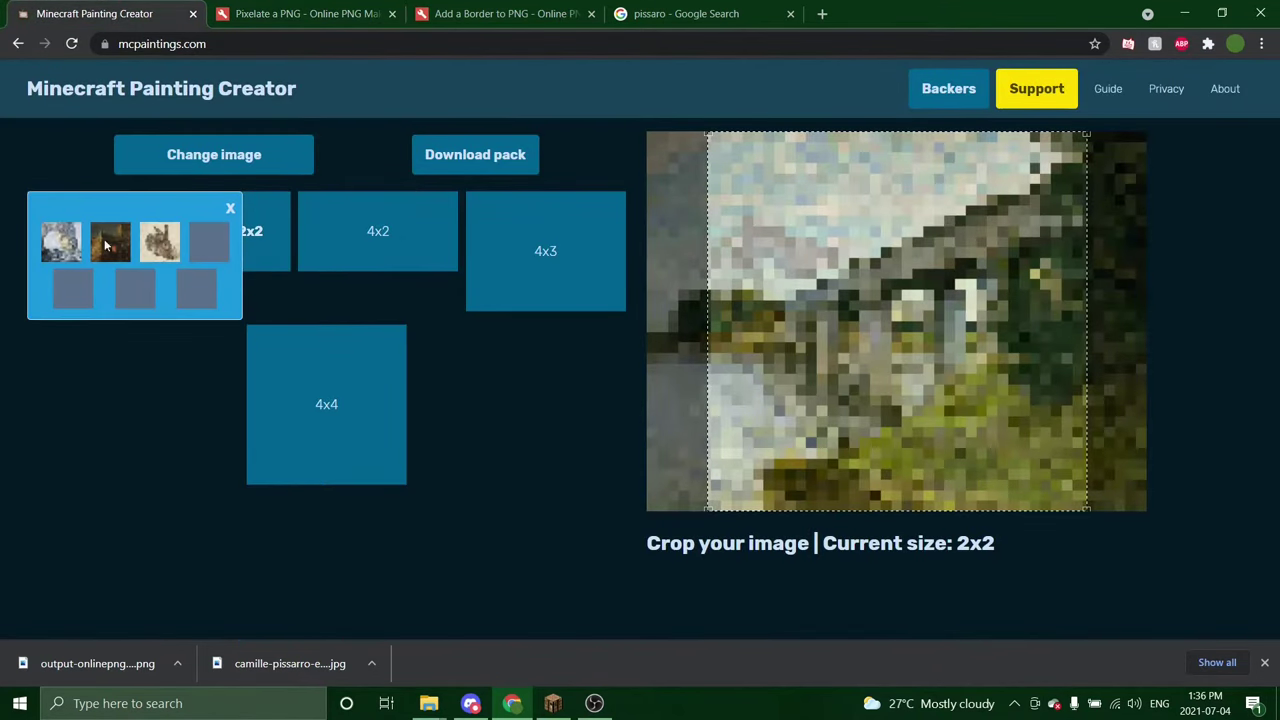
{"action": "left_click", "coordinate": [214, 245]}
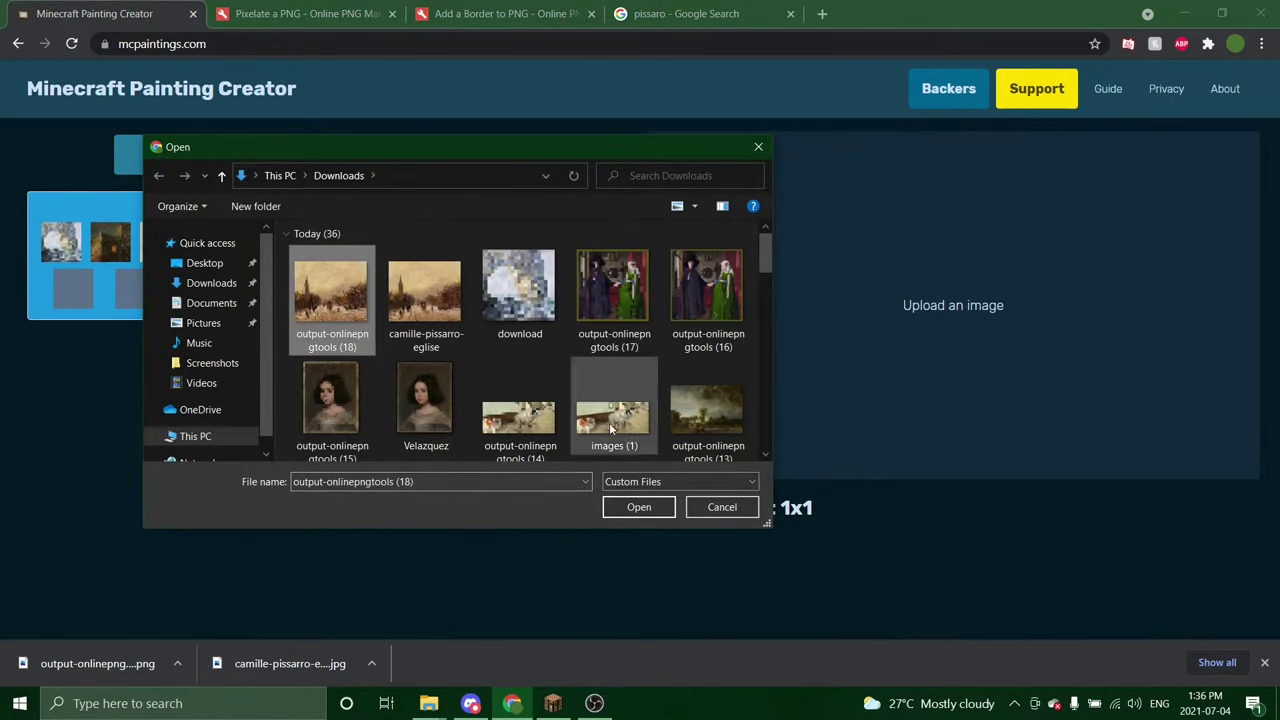
{"action": "left_click", "coordinate": [638, 507]}
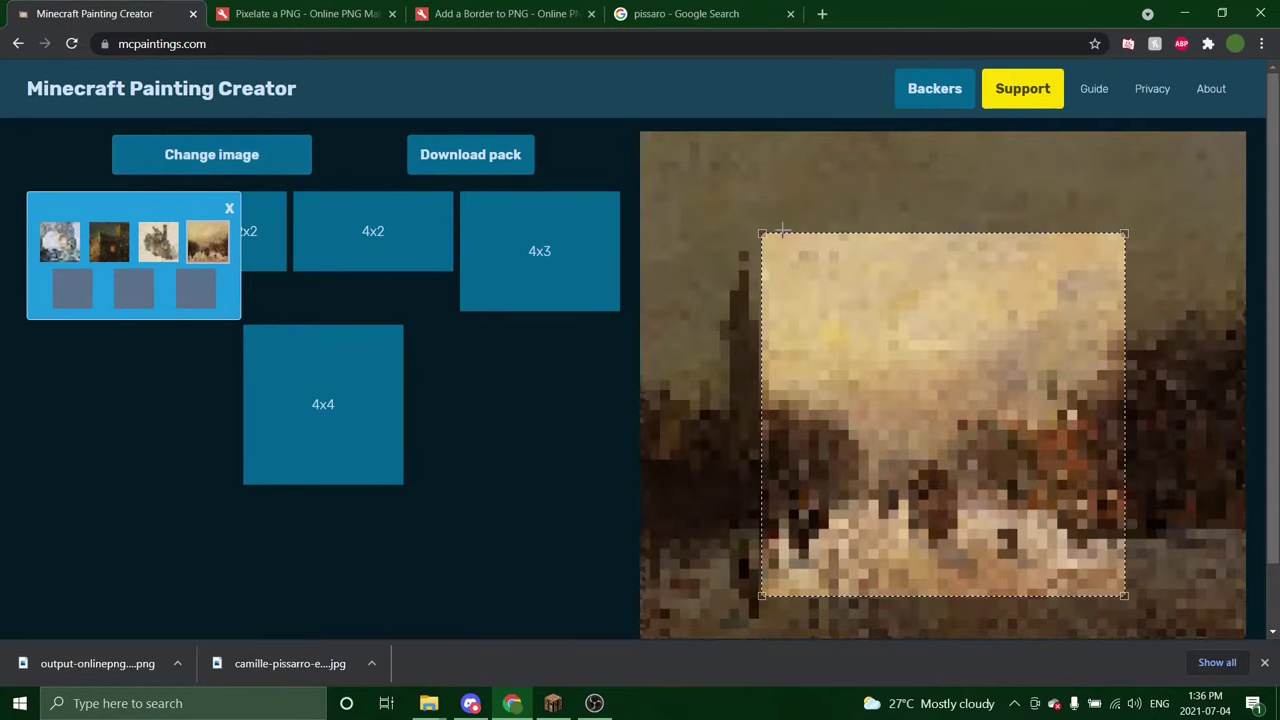
{"action": "left_click_drag", "start_coordinate": [782, 228], "coordinate": [660, 131]}
{"action": "scroll", "coordinate": [1026, 345], "scroll_direction": "down", "scroll_amount": 1}
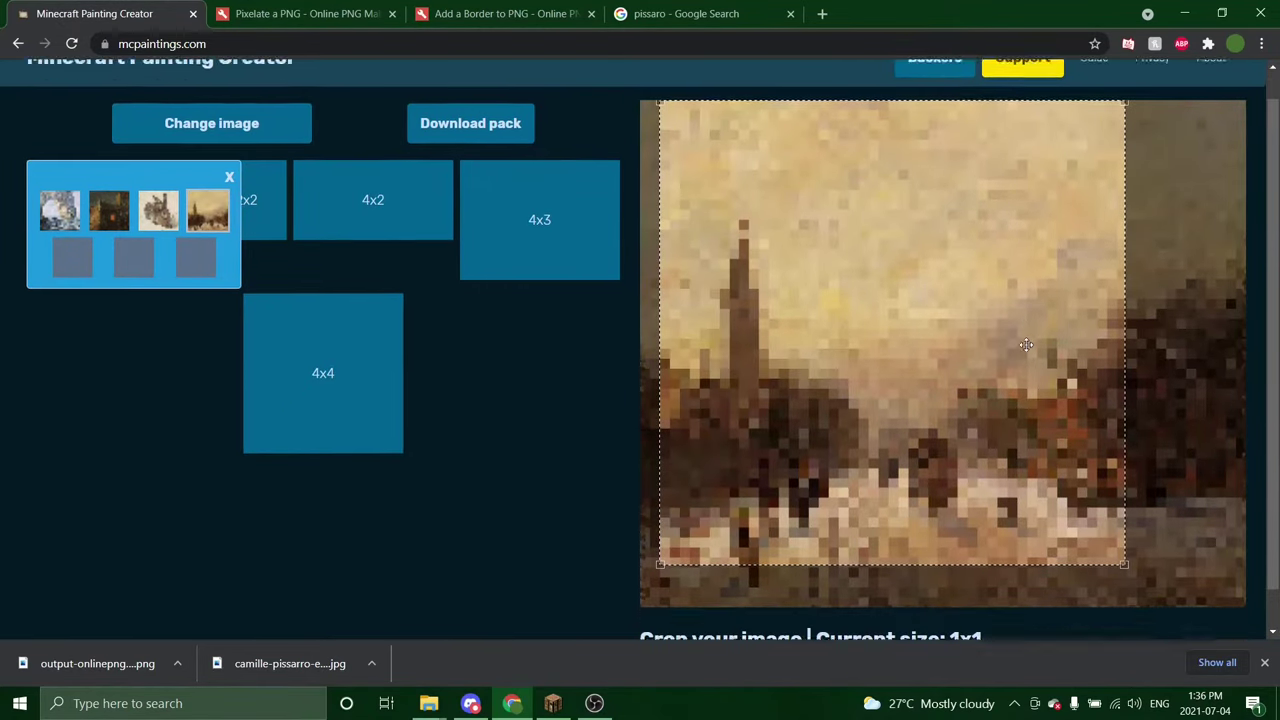
{"action": "scroll", "coordinate": [1026, 345], "scroll_direction": "down", "scroll_amount": 1}
{"action": "left_click_drag", "start_coordinate": [1134, 523], "coordinate": [1187, 606]}
{"action": "scroll", "coordinate": [614, 93], "scroll_direction": "up", "scroll_amount": 1}
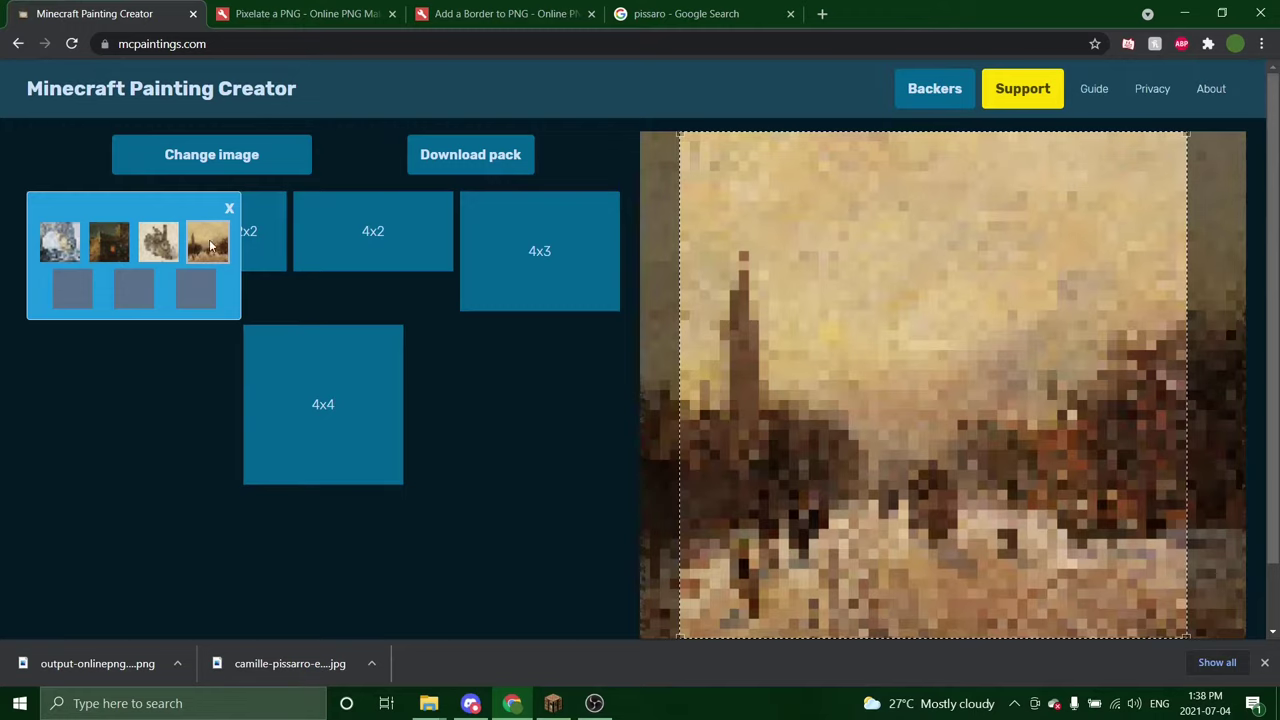
Save the new painting's thumbnail image as download (1).jpg.
{"action": "right_click", "coordinate": [210, 246]}
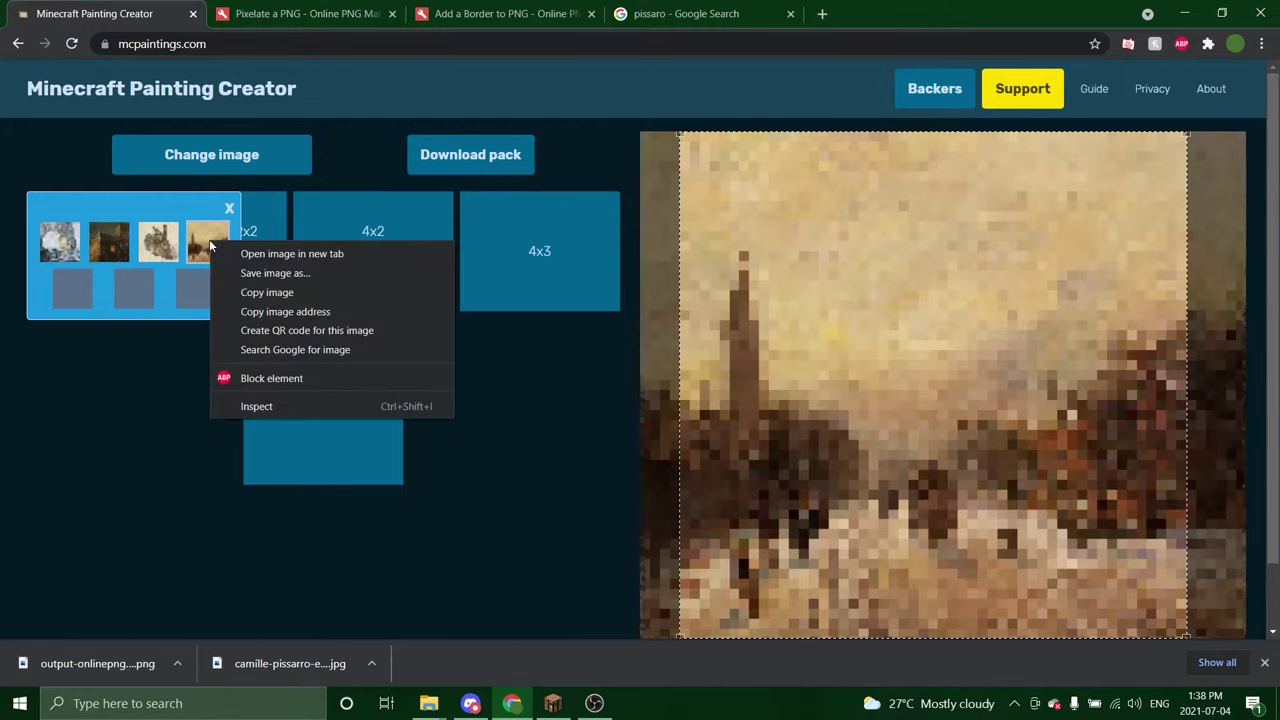
{"action": "left_click", "coordinate": [330, 277]}
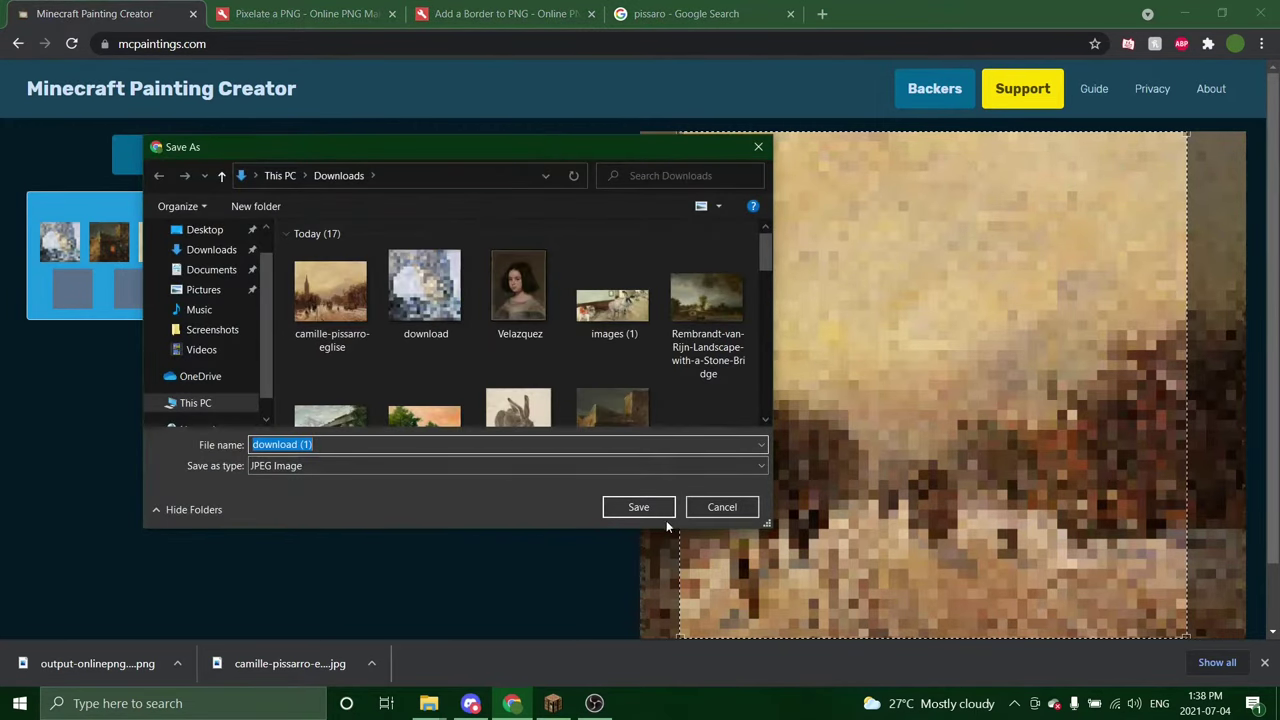
{"action": "left_click", "coordinate": [638, 507]}
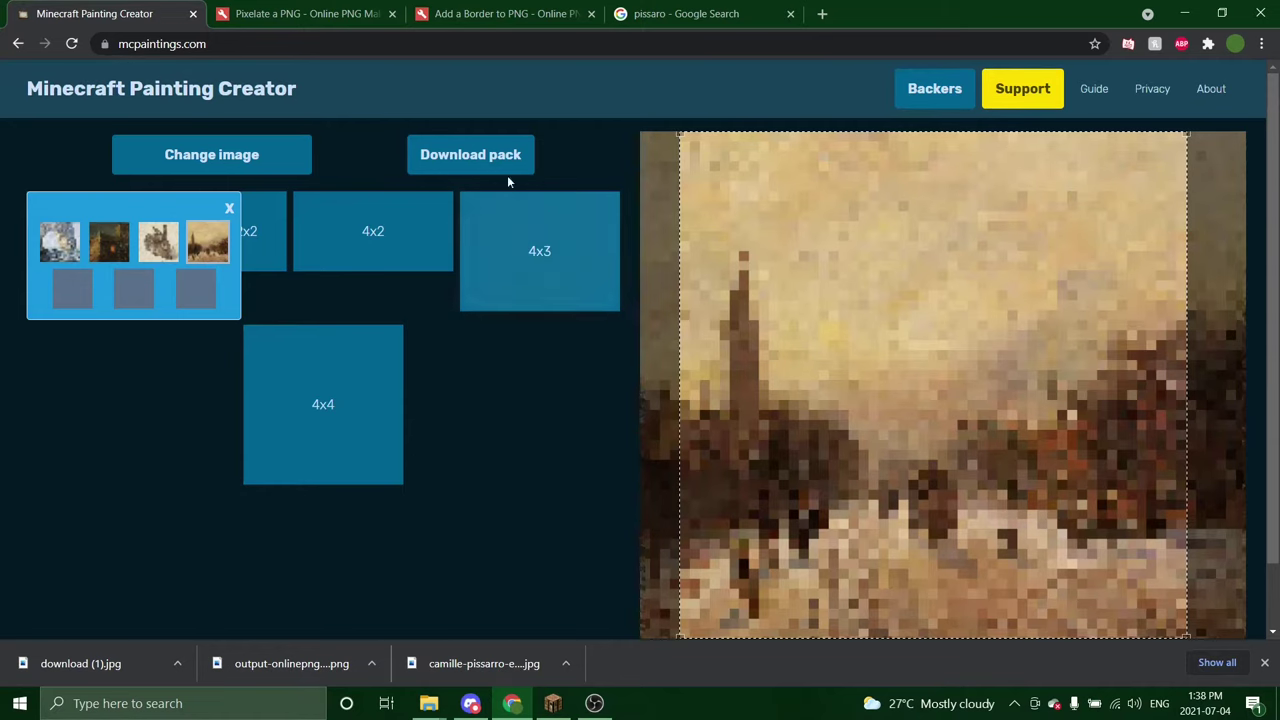
{"action": "left_click", "coordinate": [478, 14]}
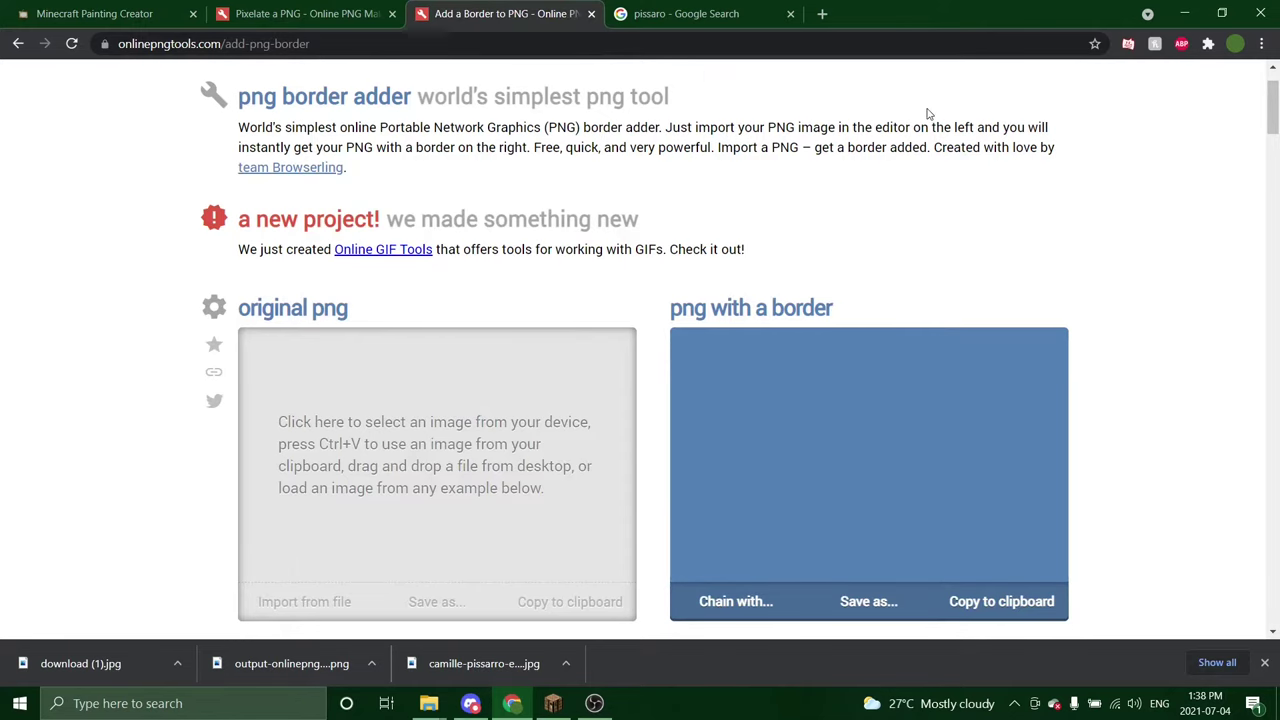
Choose download (1) from Downloads as the file to import for bordering.
{"action": "scroll", "coordinate": [766, 318], "scroll_direction": "down", "scroll_amount": 1}
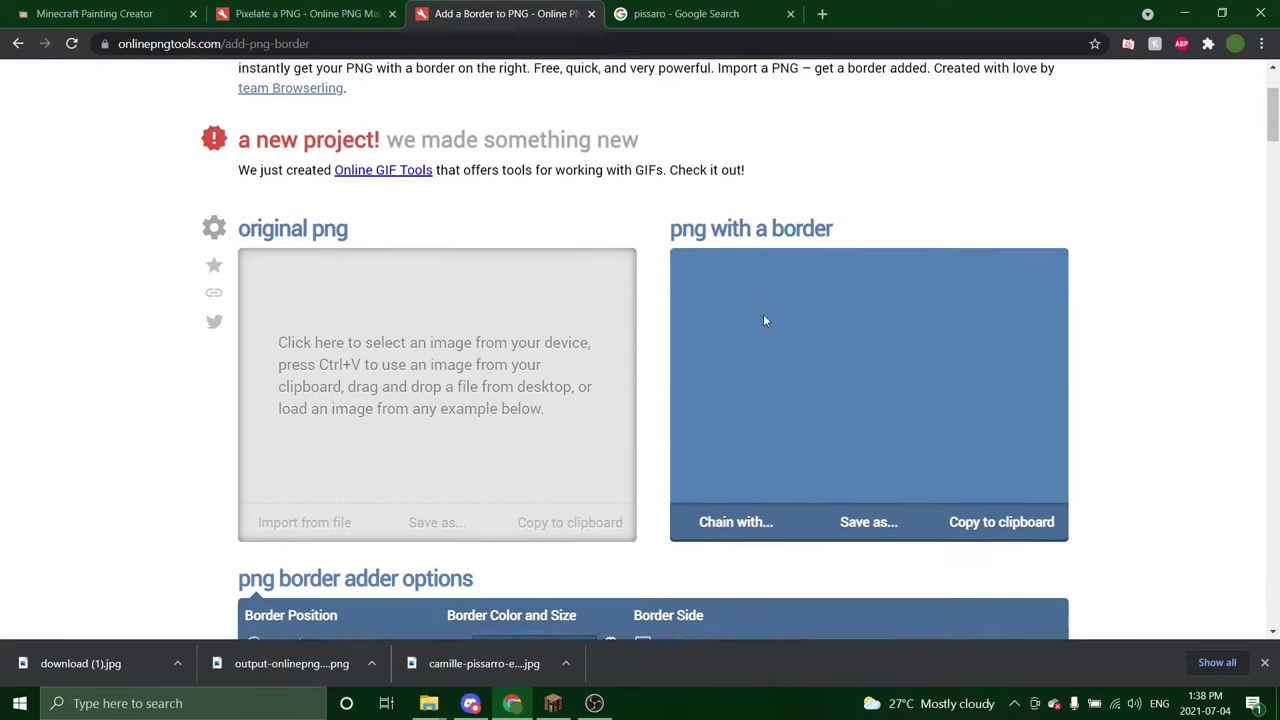
{"action": "left_click", "coordinate": [320, 528]}
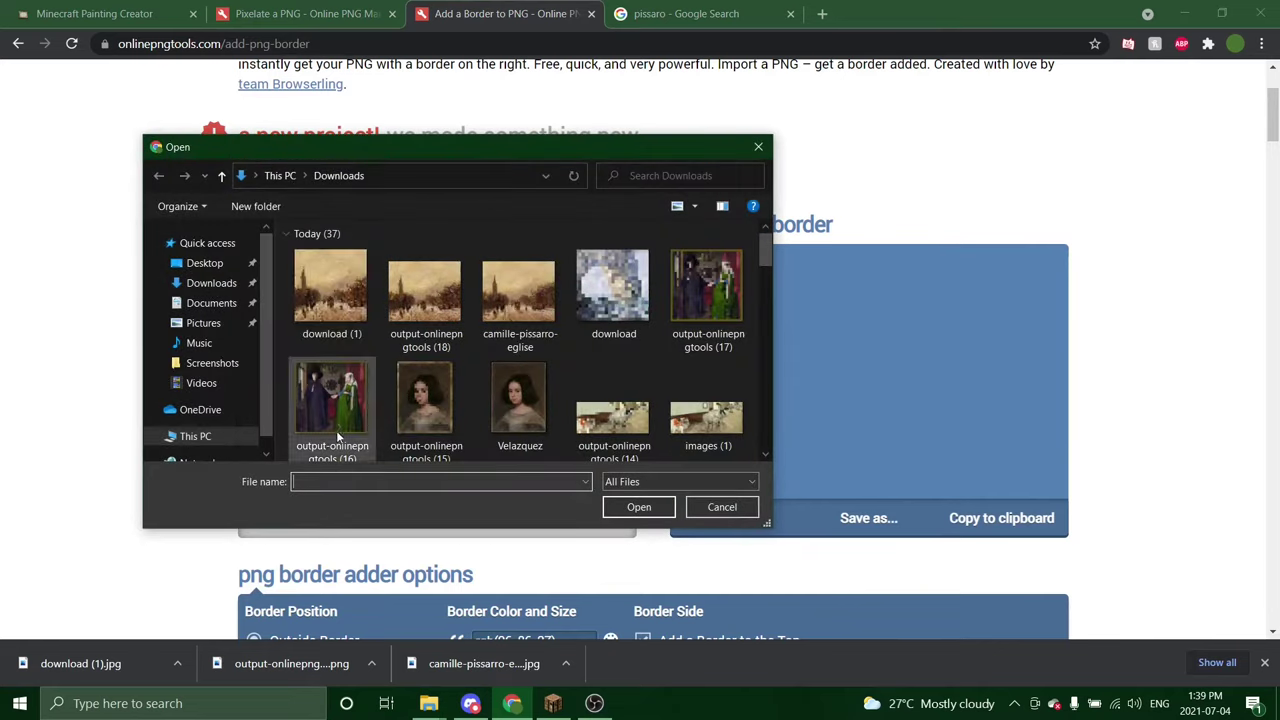
{"action": "left_click", "coordinate": [345, 262]}
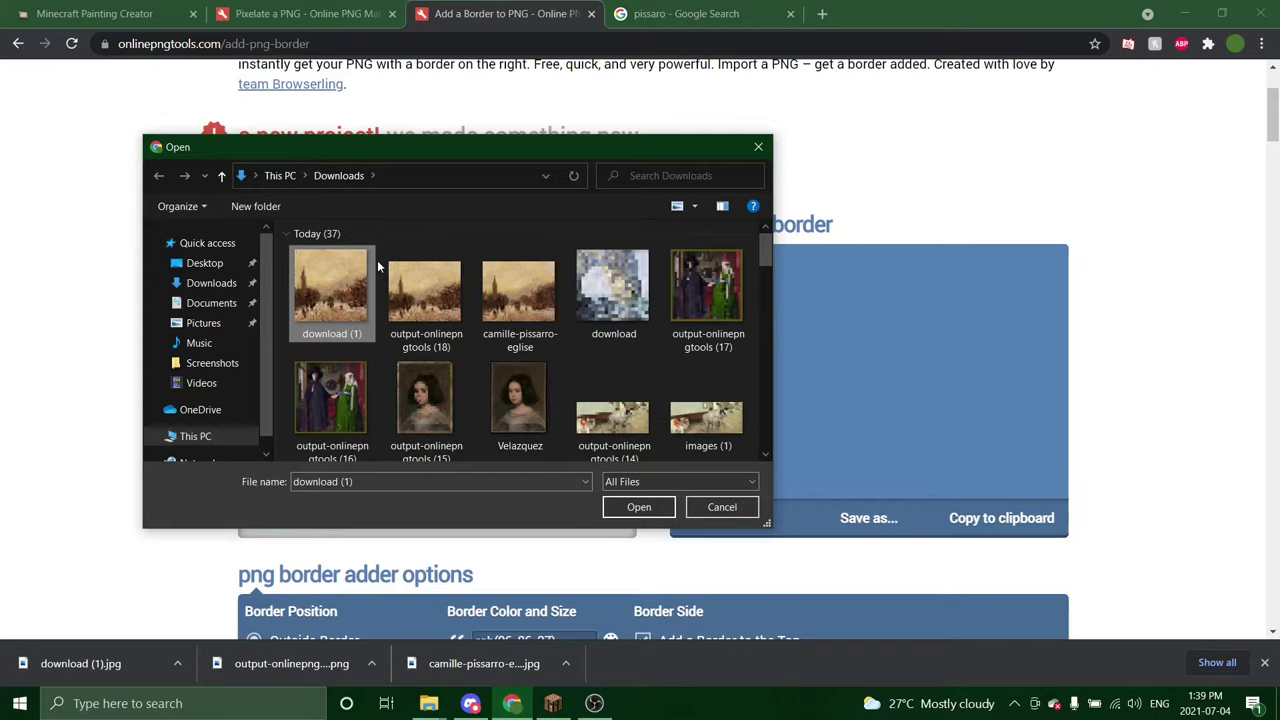
Load the painting into the border tool and set the border width to 13.
{"action": "left_click", "coordinate": [640, 507]}
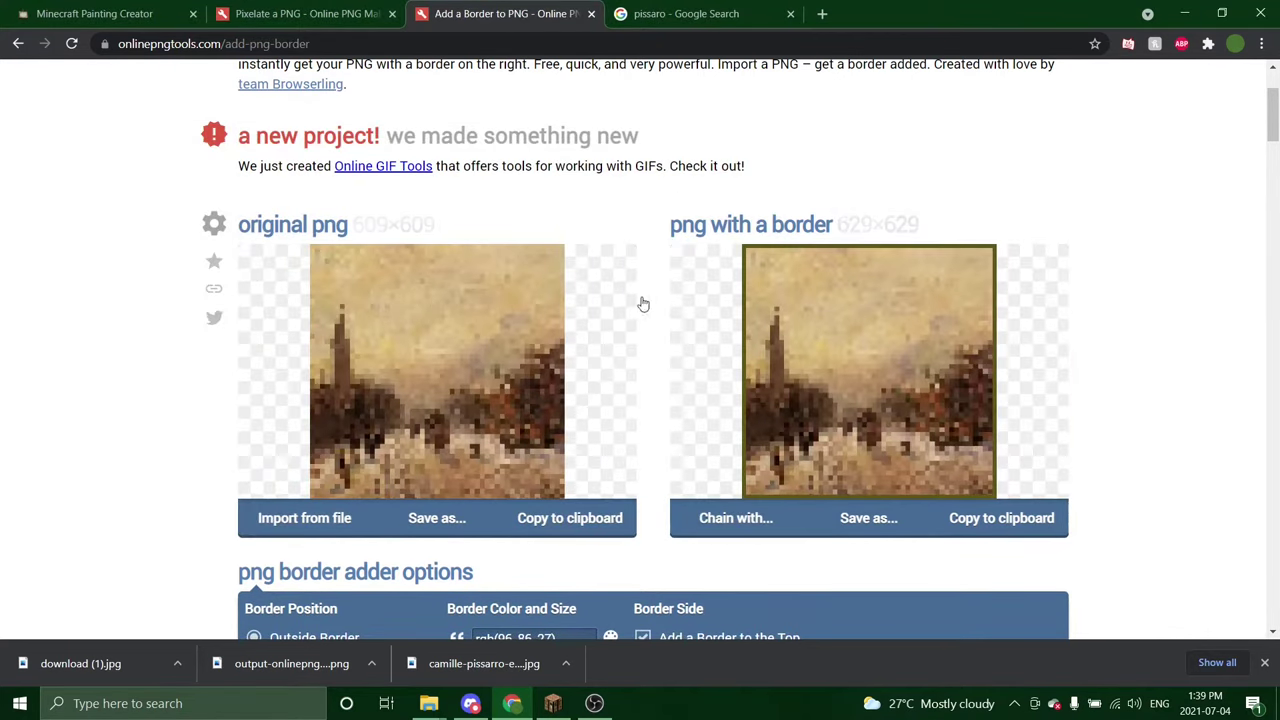
{"action": "scroll", "coordinate": [663, 251], "scroll_direction": "down", "scroll_amount": 2}
{"action": "scroll", "coordinate": [663, 251], "scroll_direction": "up", "scroll_amount": 2}
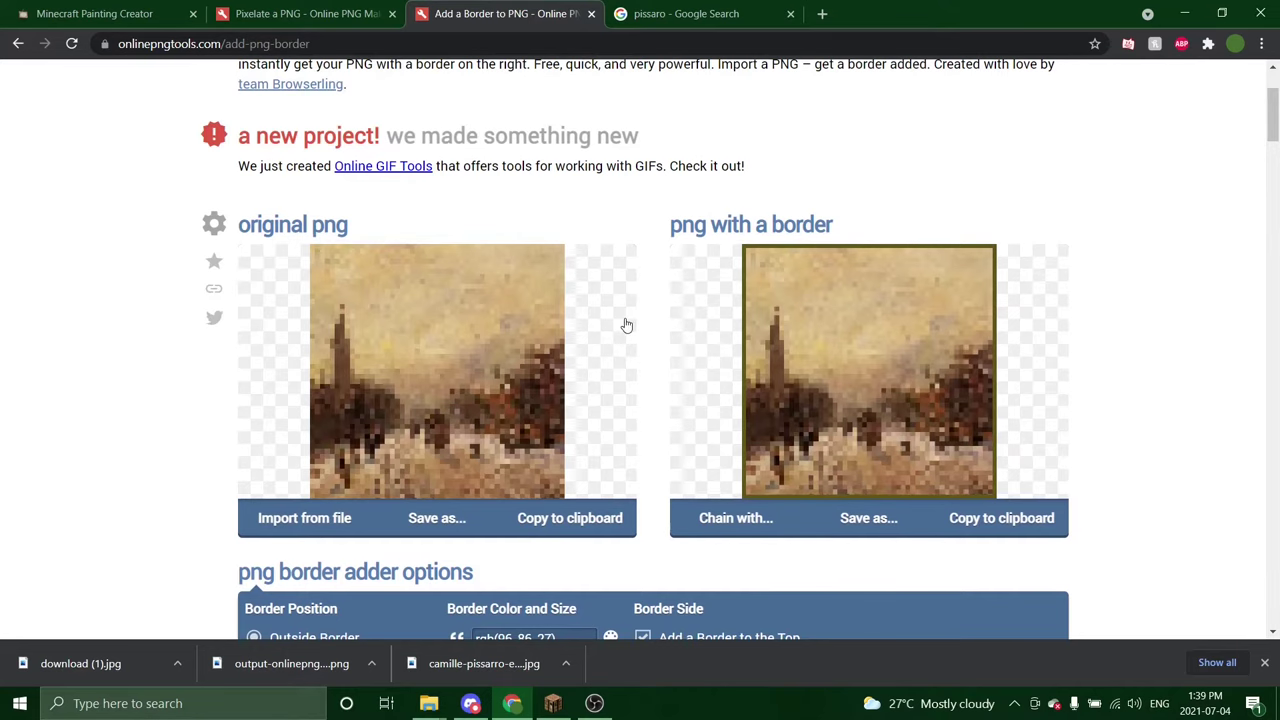
{"action": "scroll", "coordinate": [626, 325], "scroll_direction": "down", "scroll_amount": 2}
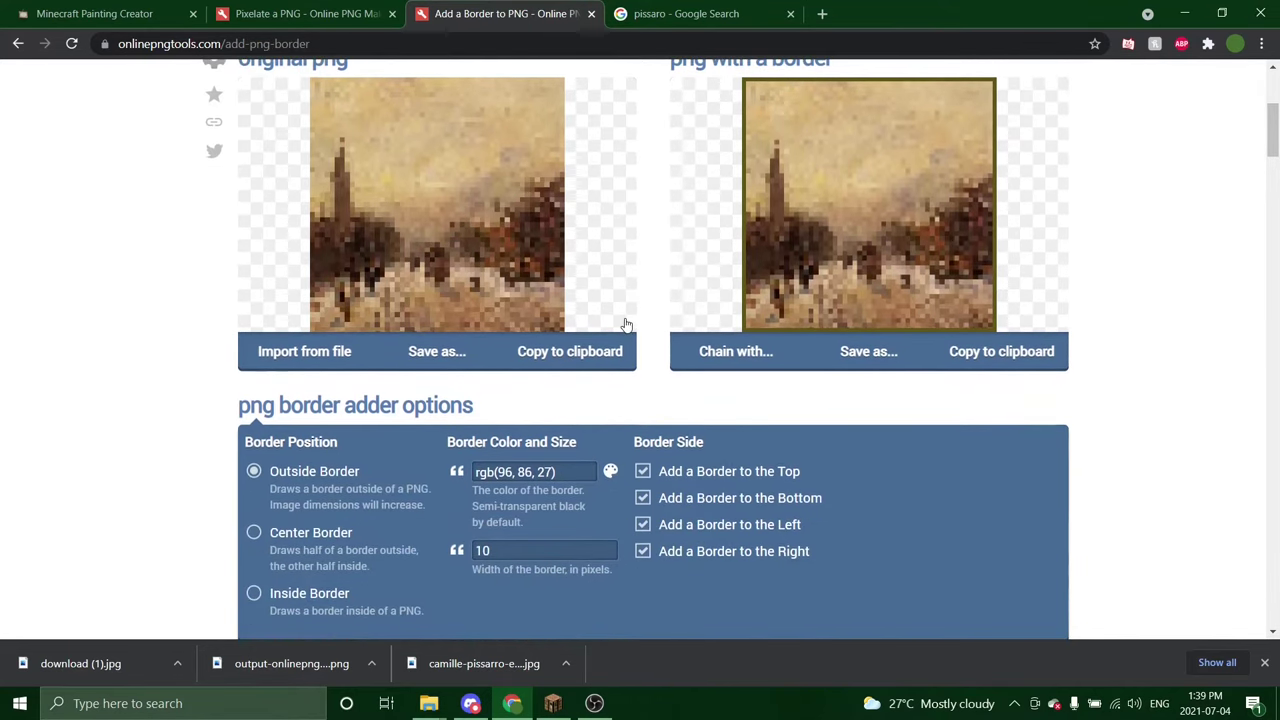
{"action": "left_click", "coordinate": [538, 550]}
{"action": "key", "text": "BackSpace"}
{"action": "key", "text": "BackSpace"}
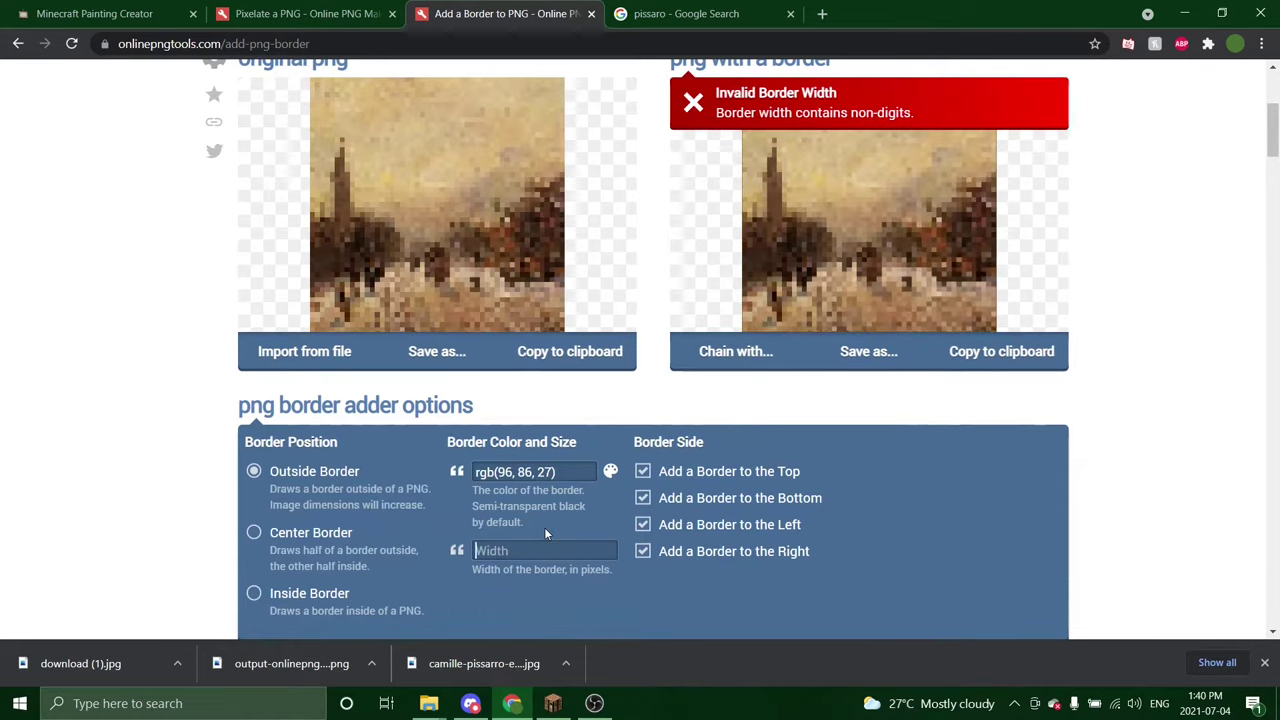
{"action": "type", "text": "10"}
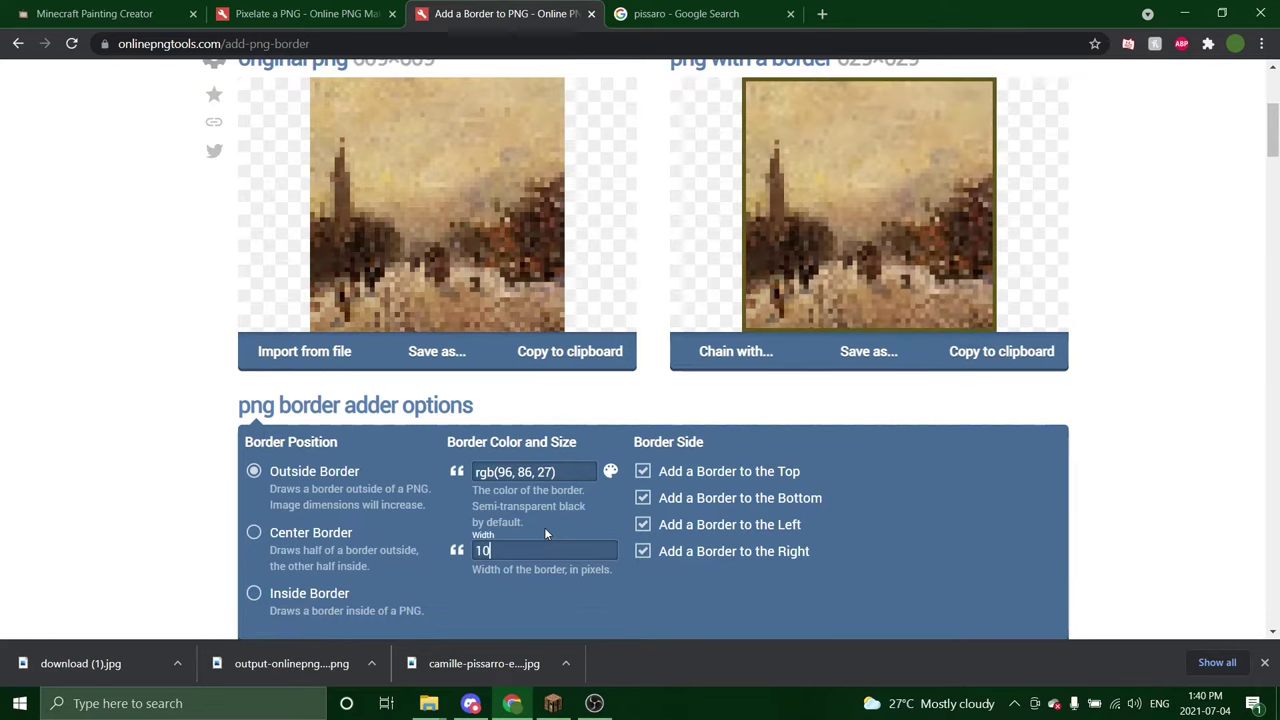
{"action": "key", "text": "BackSpace"}
{"action": "type", "text": "3"}
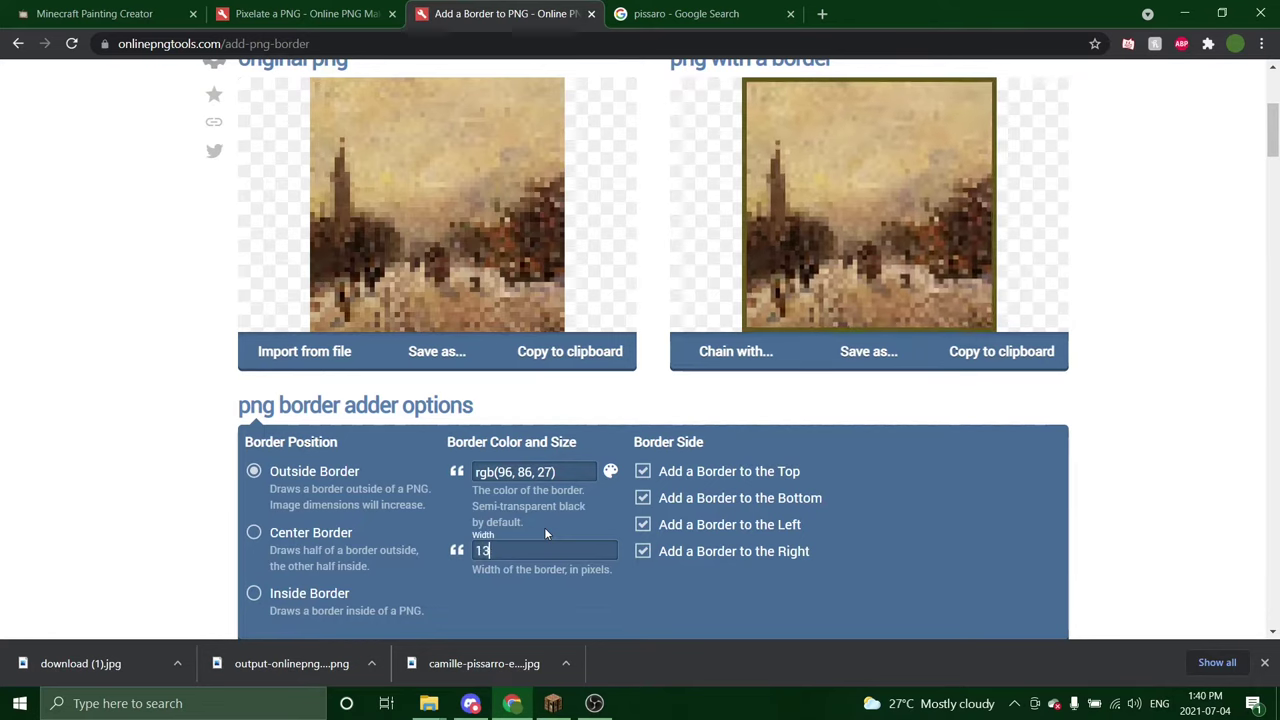
Set the border colour to dark brown rgb(64, 54, 32).
{"action": "left_click", "coordinate": [610, 471]}
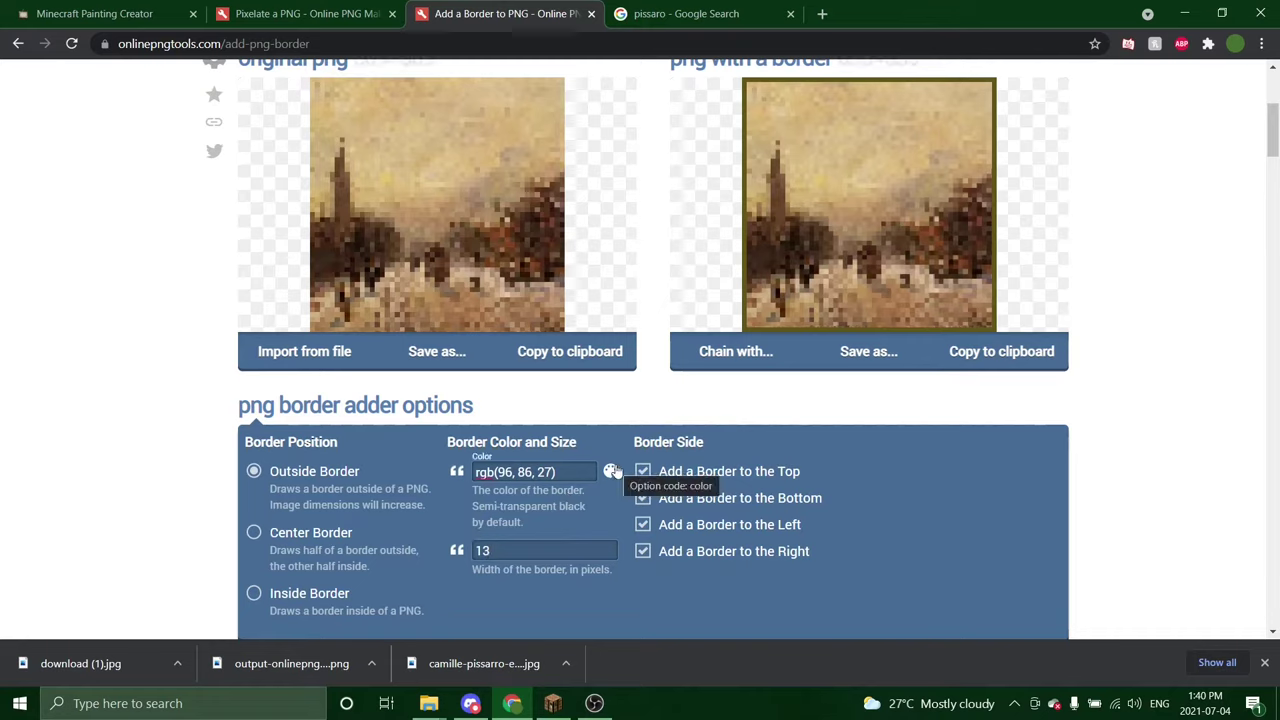
{"action": "left_click", "coordinate": [602, 481]}
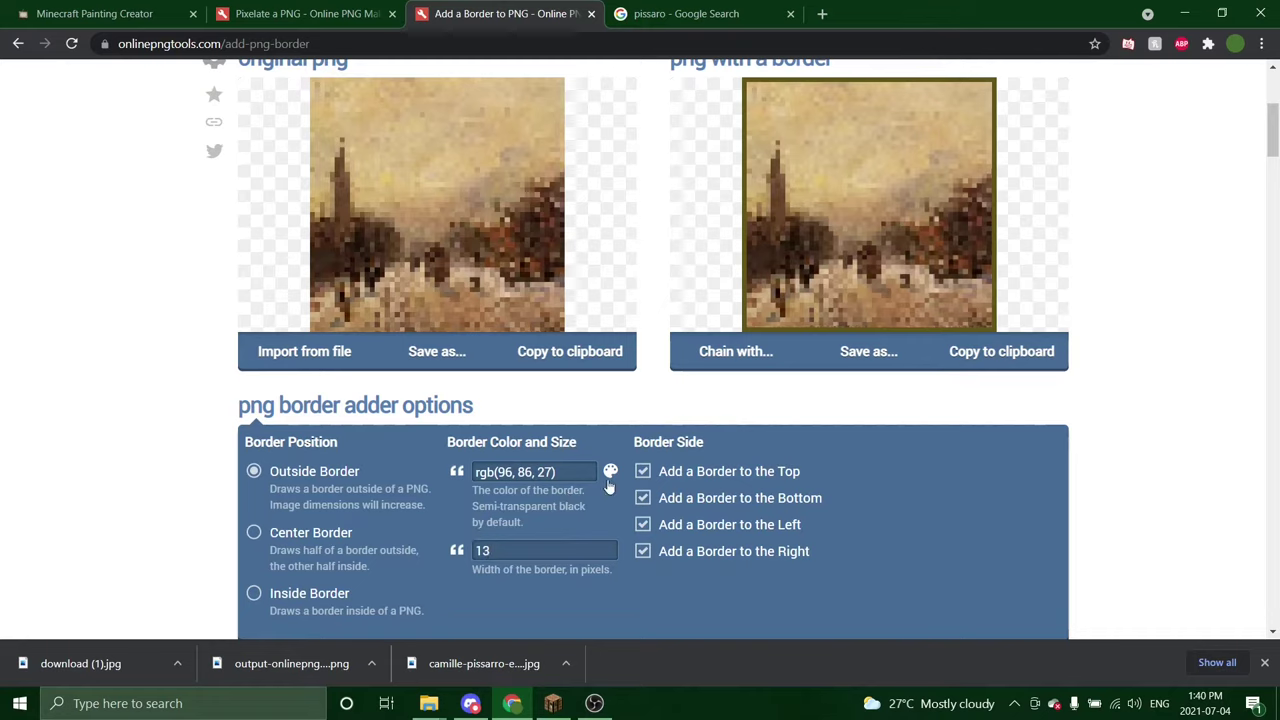
{"action": "left_click", "coordinate": [610, 473]}
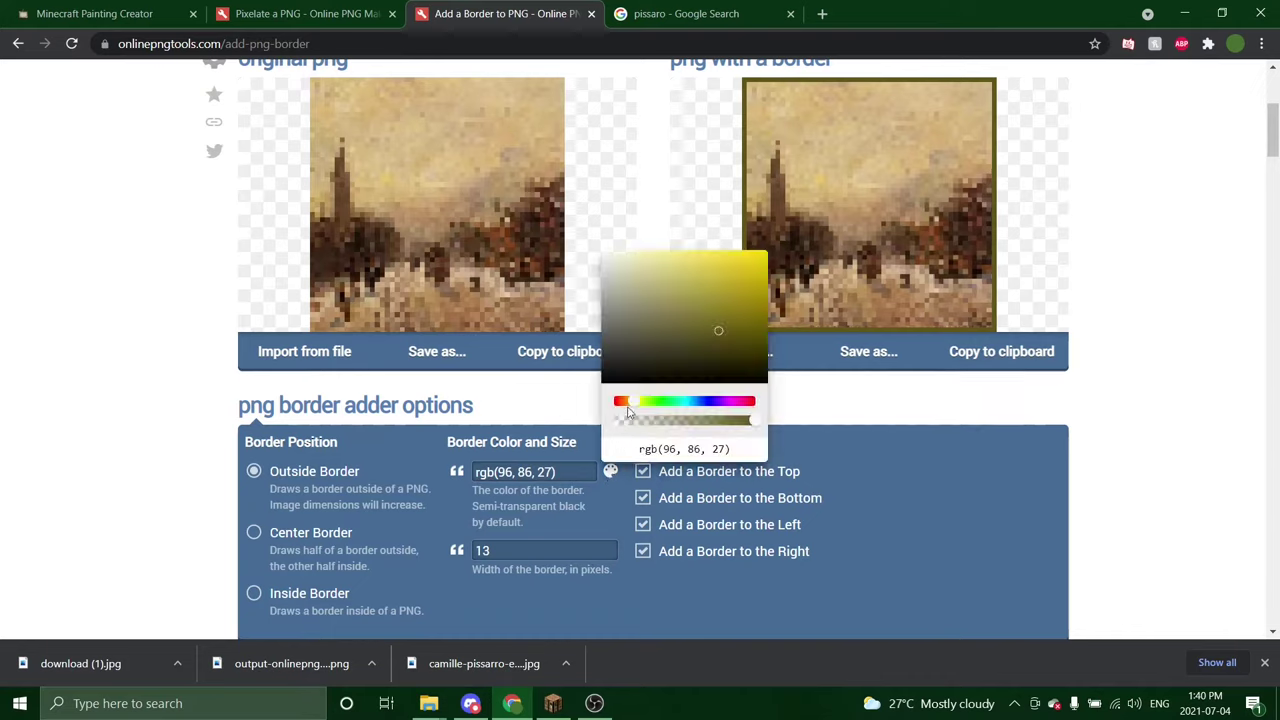
{"action": "left_click", "coordinate": [678, 315]}
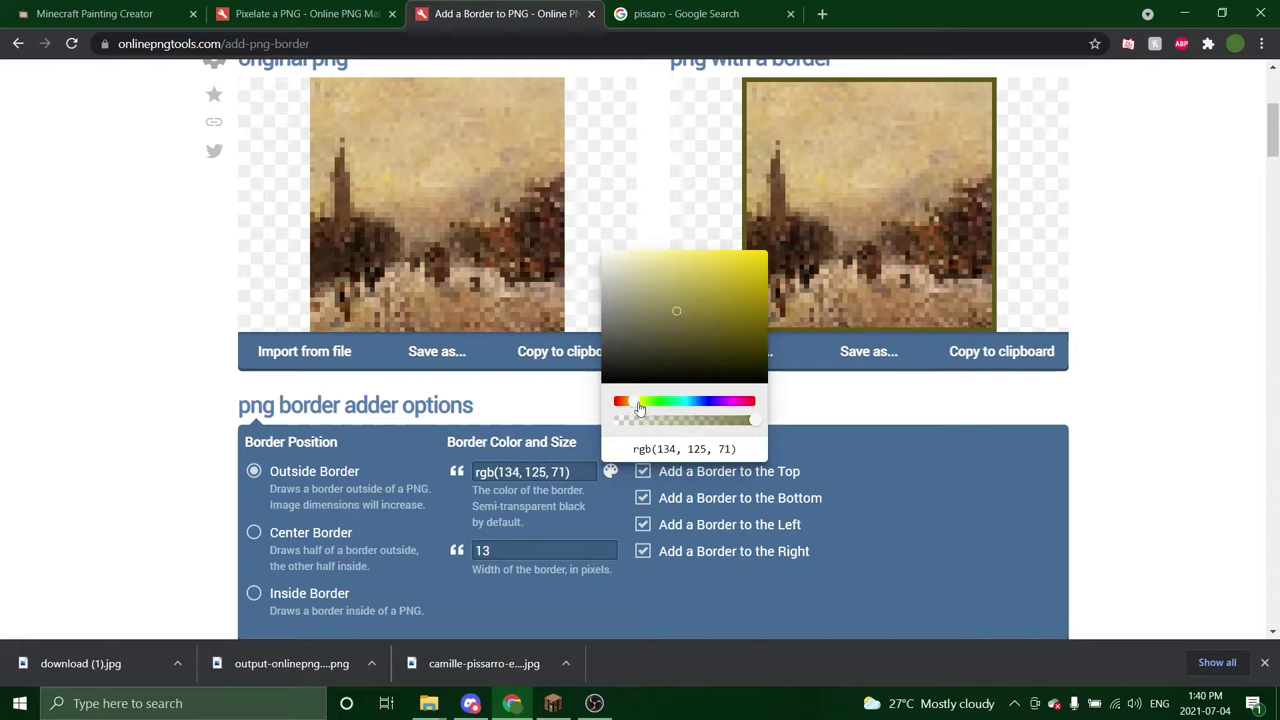
{"action": "left_click", "coordinate": [730, 321]}
{"action": "left_click", "coordinate": [872, 436]}
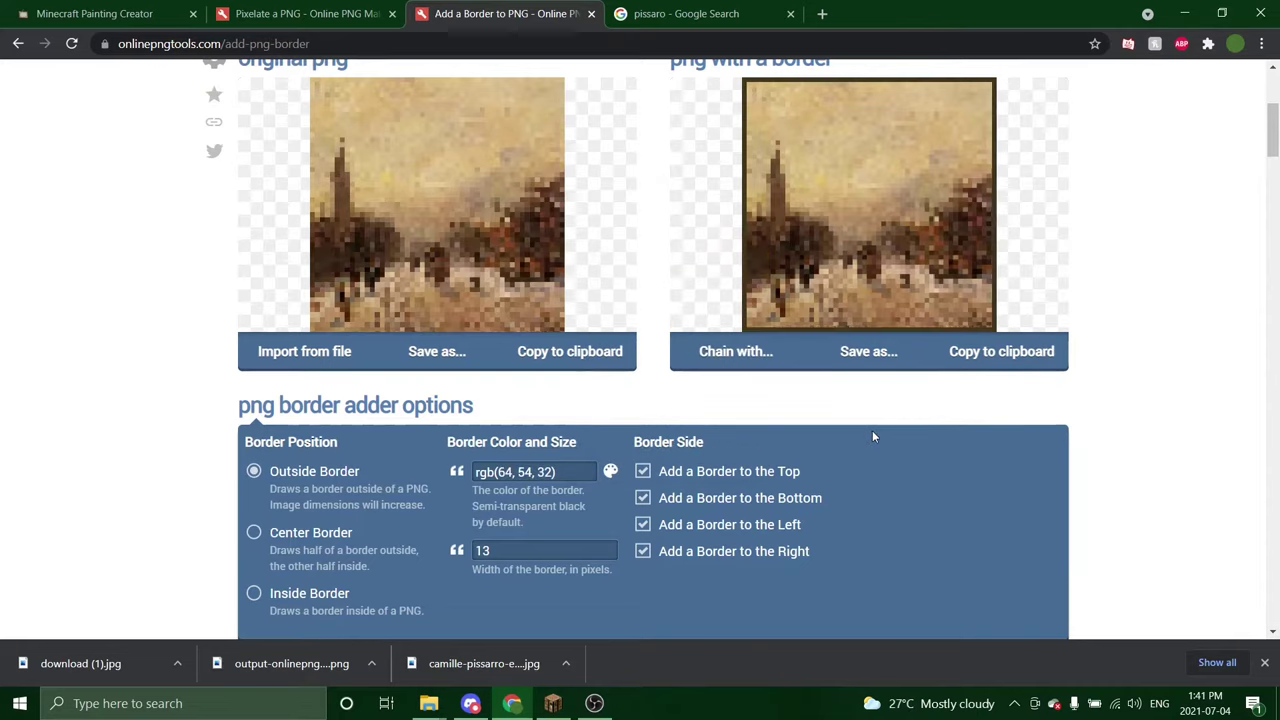
Download the bordered painting as a PNG.
{"action": "scroll", "coordinate": [870, 532], "scroll_direction": "down", "scroll_amount": 2}
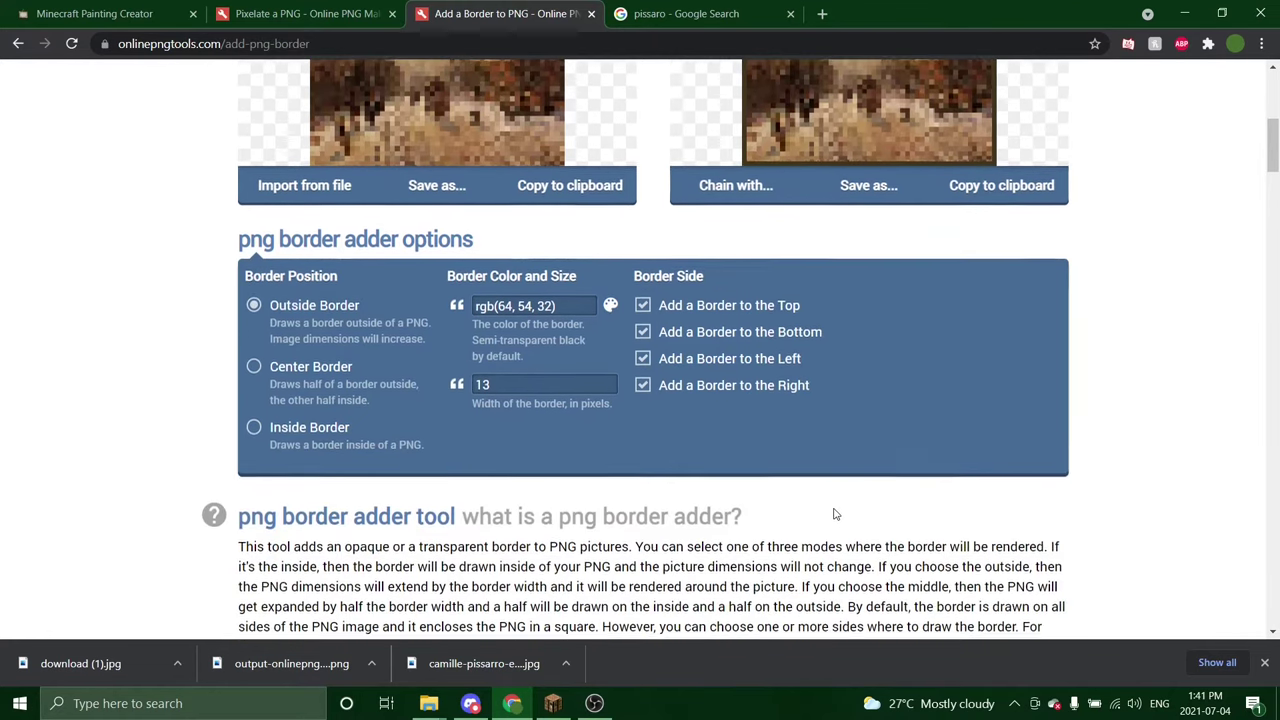
{"action": "scroll", "coordinate": [836, 514], "scroll_direction": "up", "scroll_amount": 3}
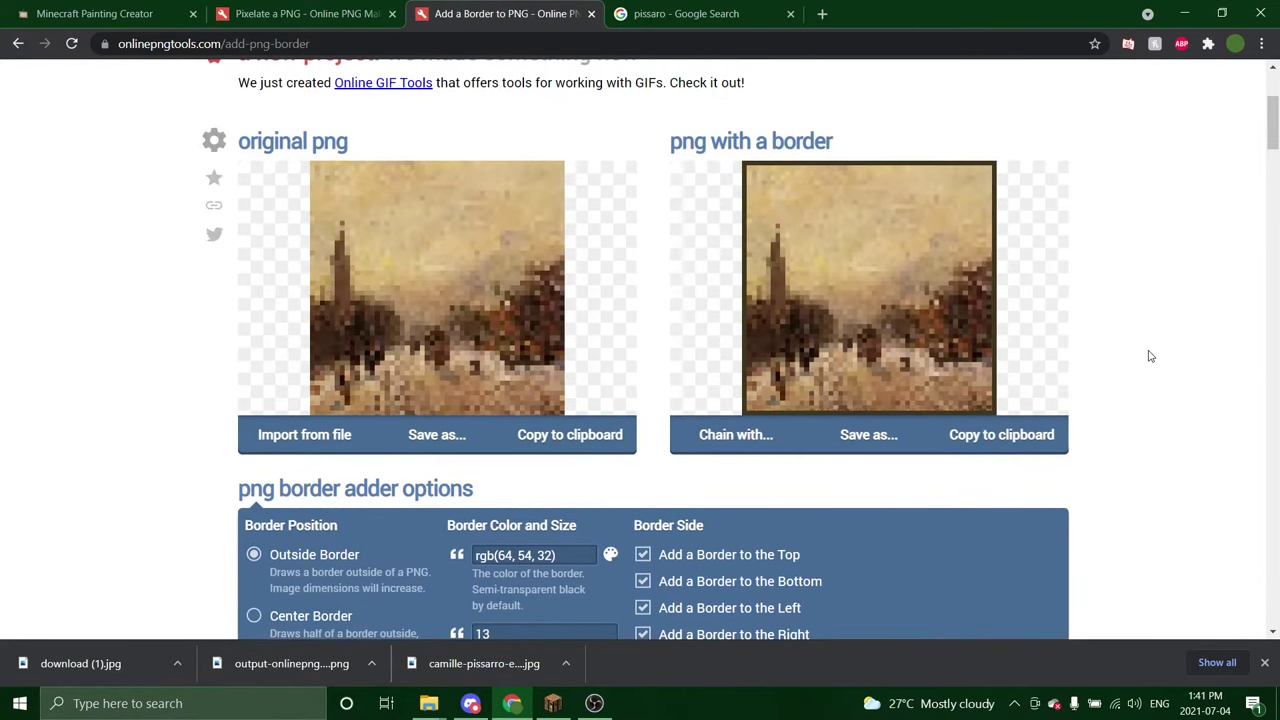
{"action": "left_click", "coordinate": [852, 434]}
{"action": "left_click", "coordinate": [762, 440]}
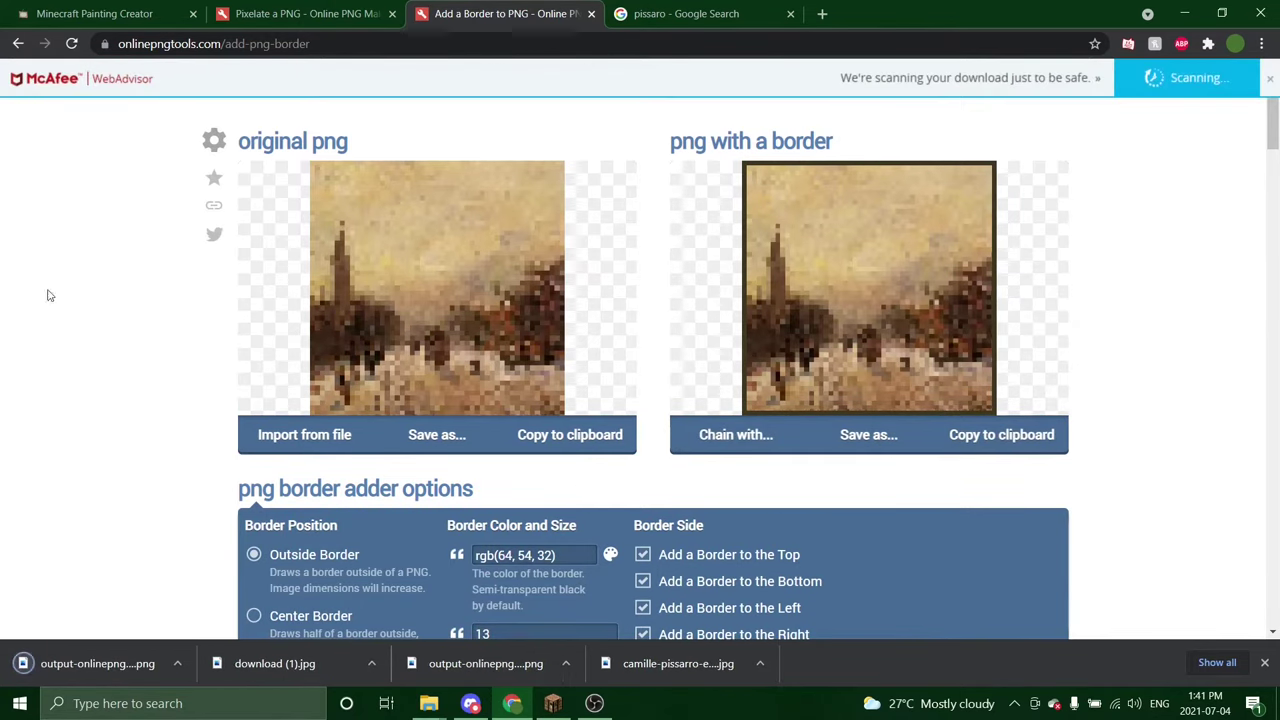
{"action": "left_click", "coordinate": [95, 13]}
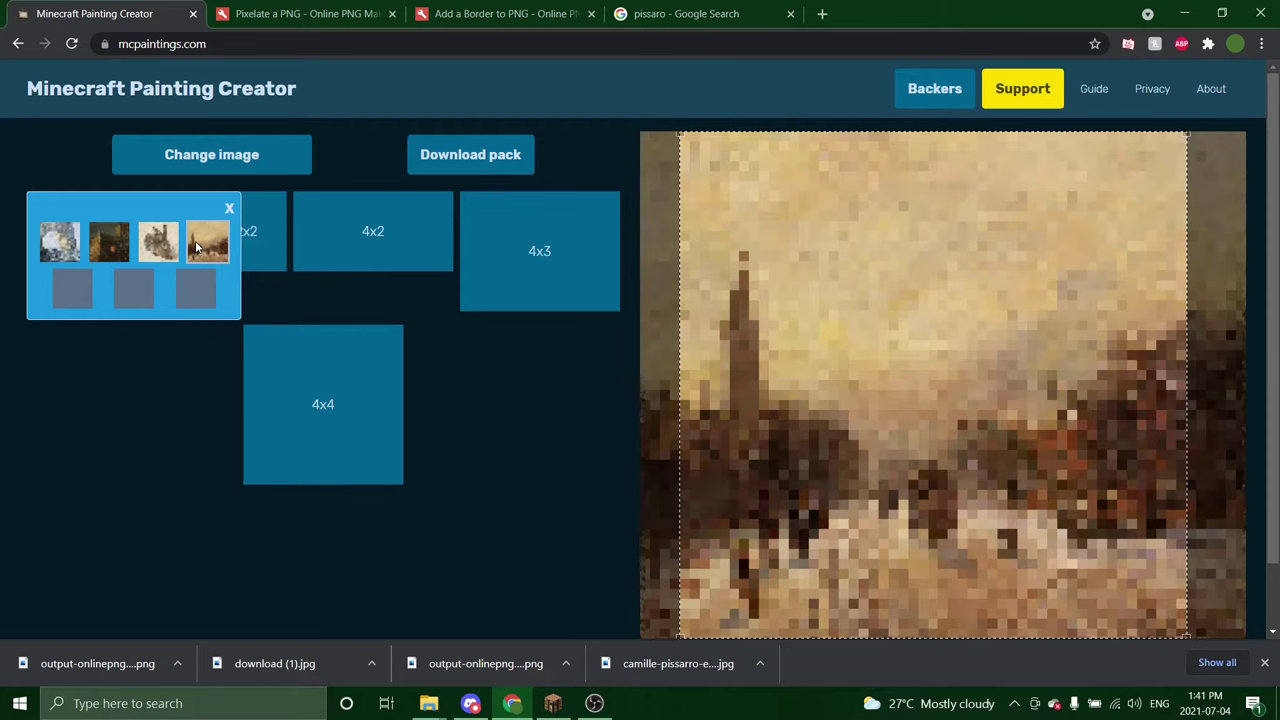
Replace the painting with the newest bordered file and enlarge the crop to cover it.
{"action": "left_click", "coordinate": [259, 163]}
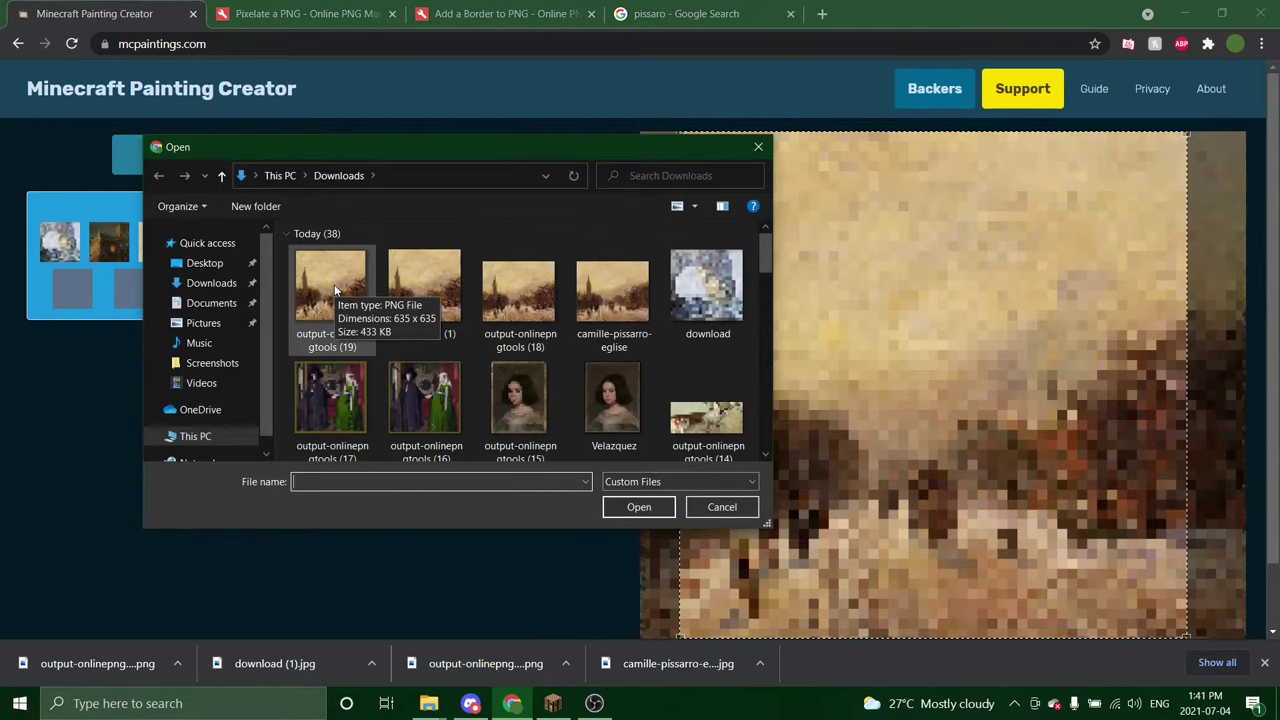
{"action": "left_click", "coordinate": [334, 284]}
{"action": "left_click", "coordinate": [638, 507]}
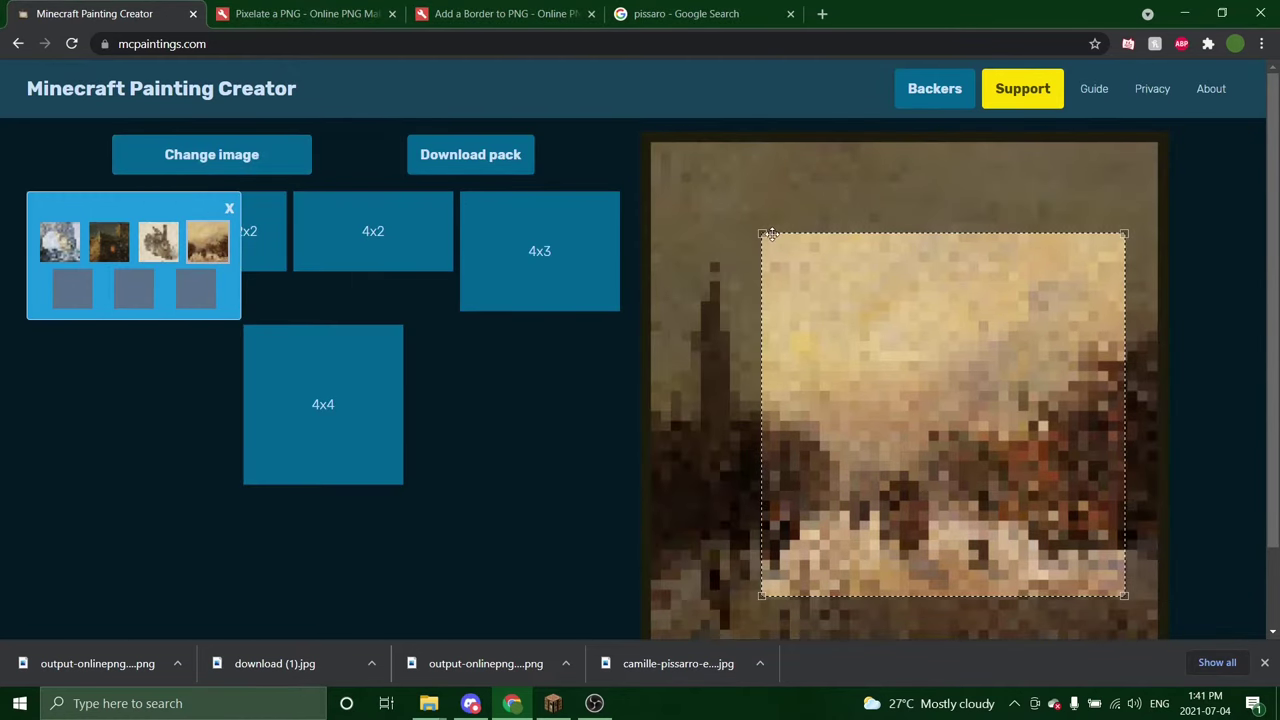
{"action": "left_click_drag", "start_coordinate": [760, 236], "coordinate": [577, 119]}
{"action": "left_click_drag", "start_coordinate": [1104, 563], "coordinate": [1085, 563]}
{"action": "scroll", "coordinate": [1085, 563], "scroll_direction": "down", "scroll_amount": 1}
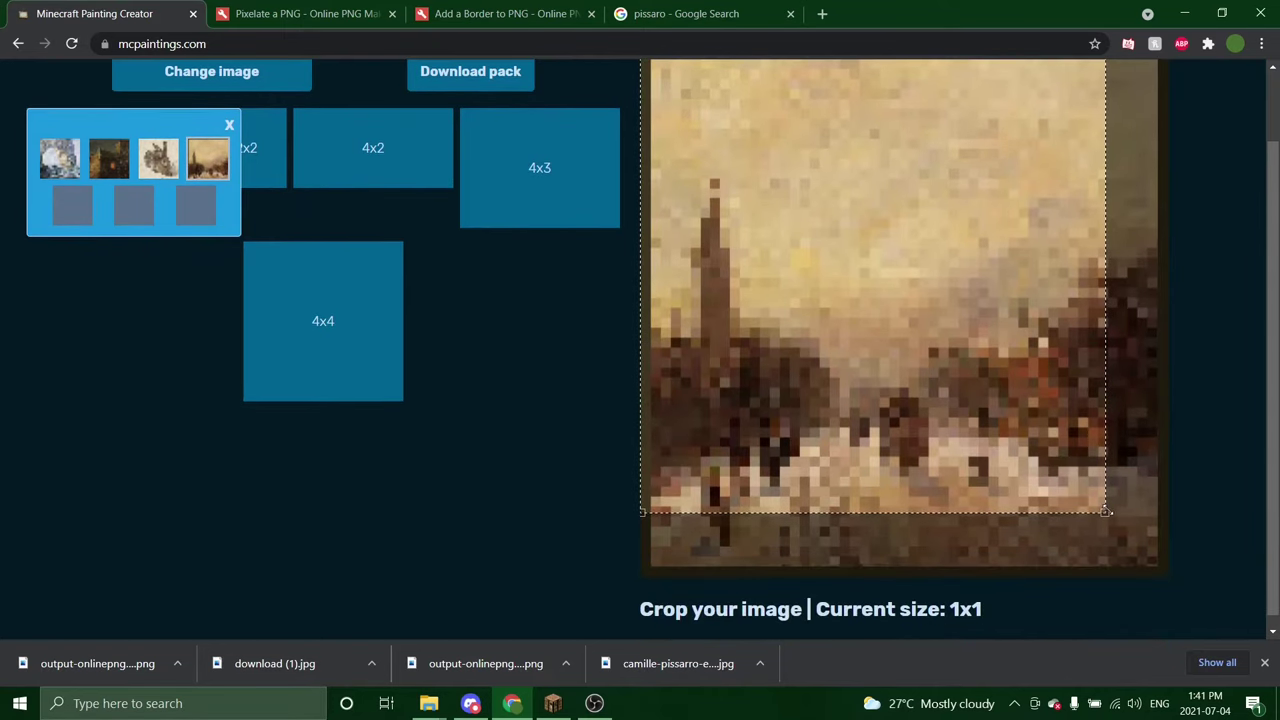
{"action": "left_click_drag", "start_coordinate": [1105, 513], "coordinate": [1227, 624]}
{"action": "scroll", "coordinate": [560, 490], "scroll_direction": "up", "scroll_amount": 1}
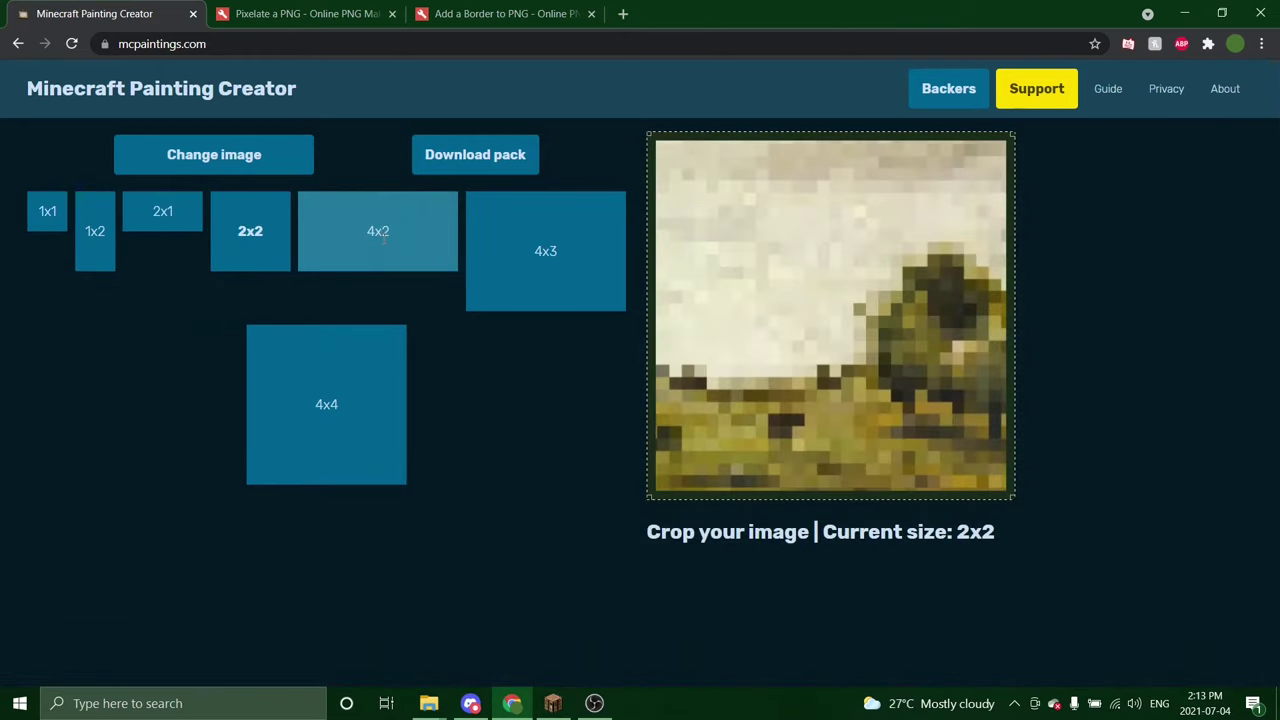
Review the painting thumbnails listed in the size slots.
{"action": "mouse_move", "coordinate": [171, 217]}
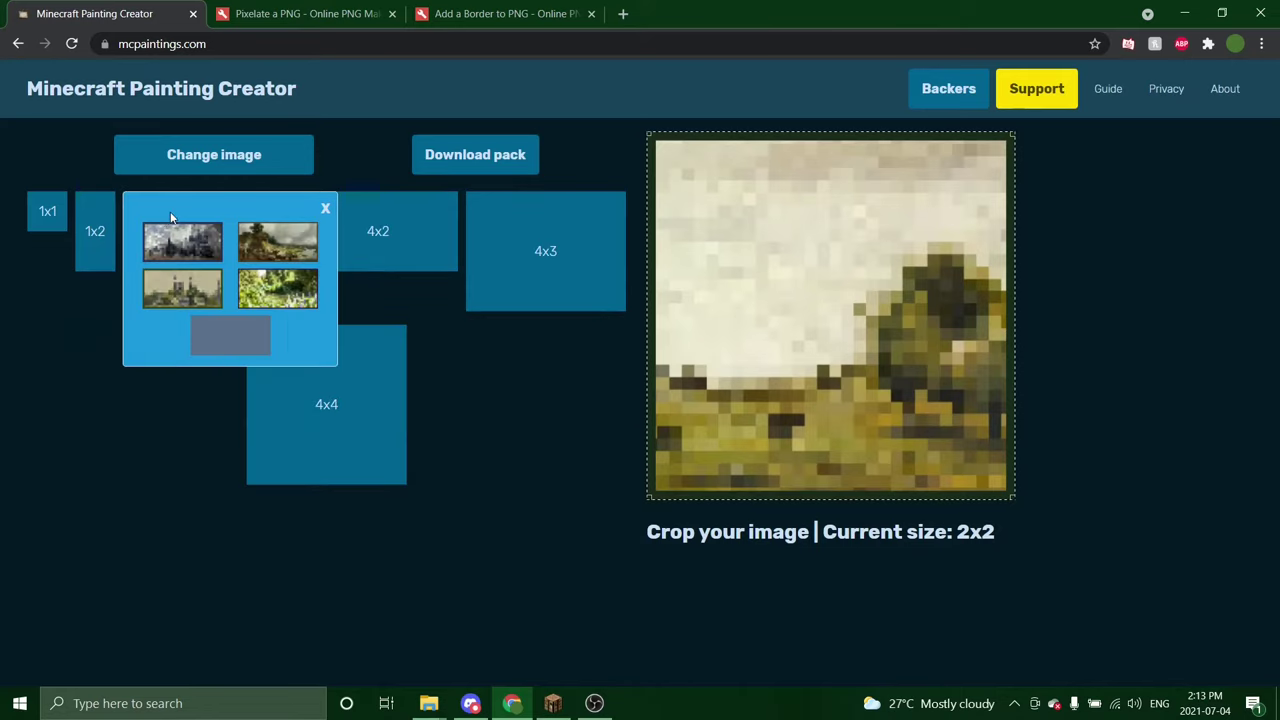
{"action": "mouse_move", "coordinate": [47, 218]}
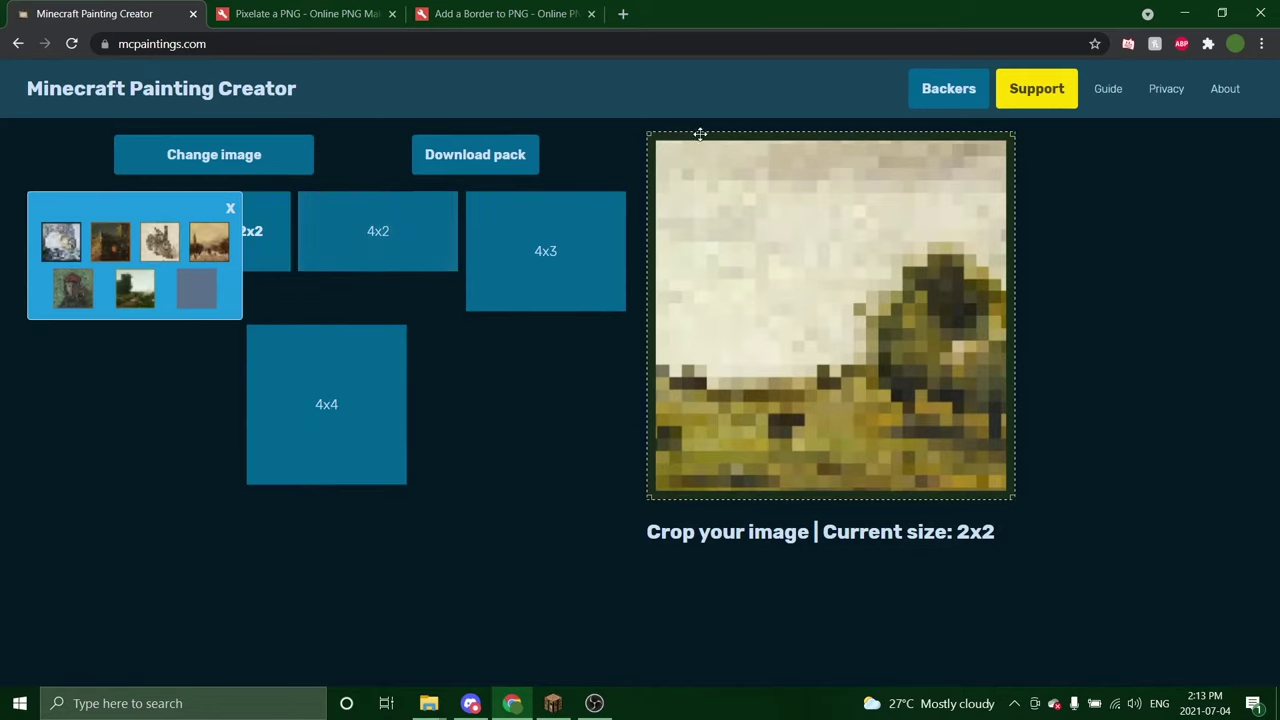
Download the resource pack with pack name 'Custom Paintings' and version Java 1.17.
{"action": "left_click", "coordinate": [507, 152]}
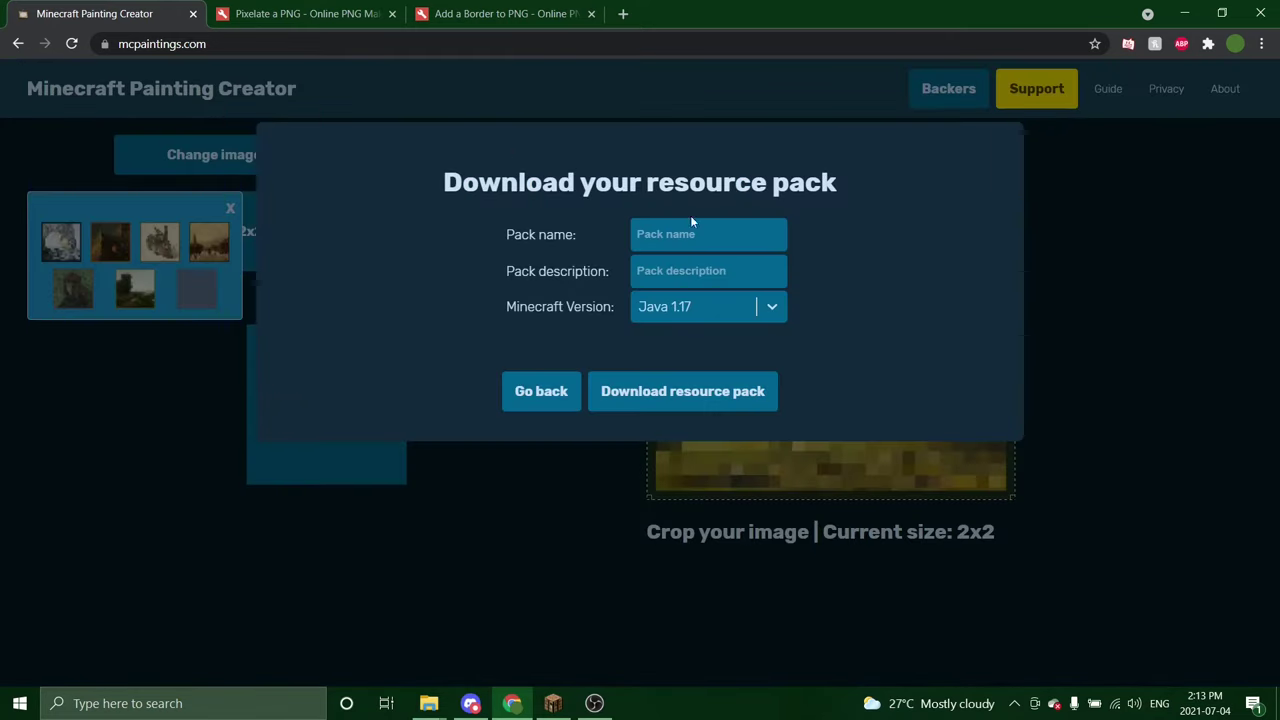
{"action": "left_click", "coordinate": [713, 233]}
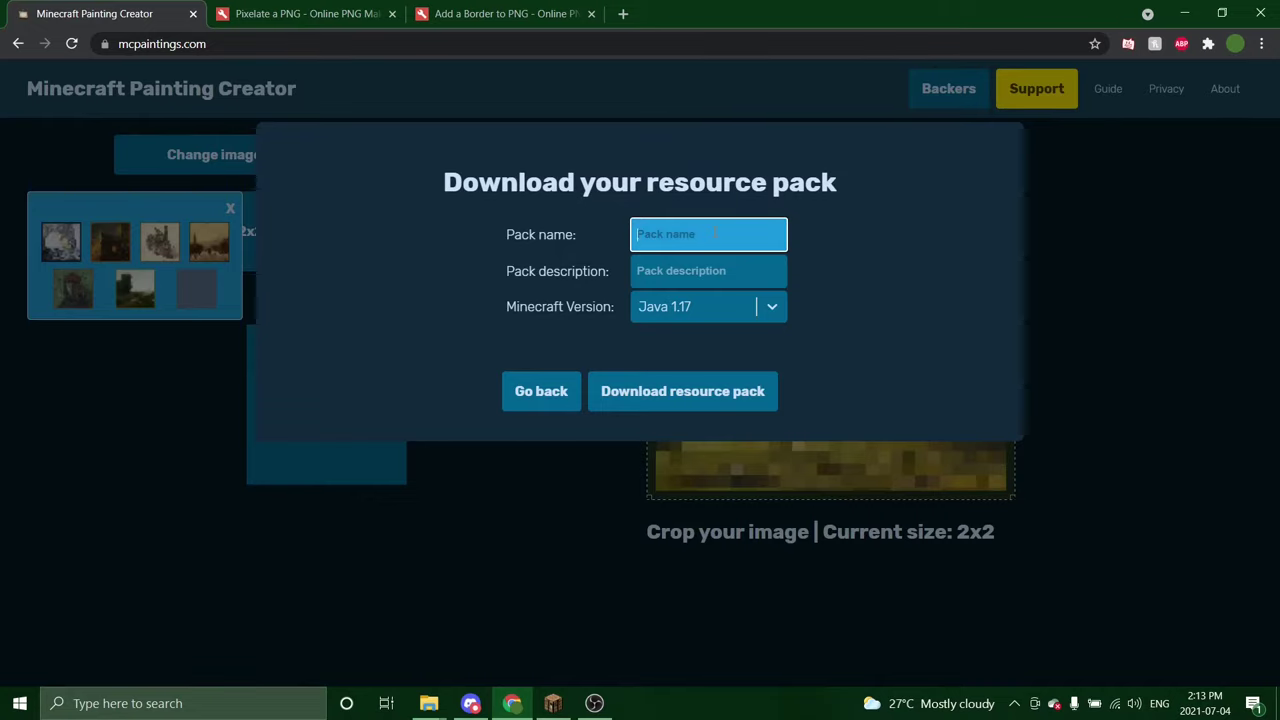
{"action": "type", "text": "Custom Paintings"}
{"action": "key", "text": "Tab"}
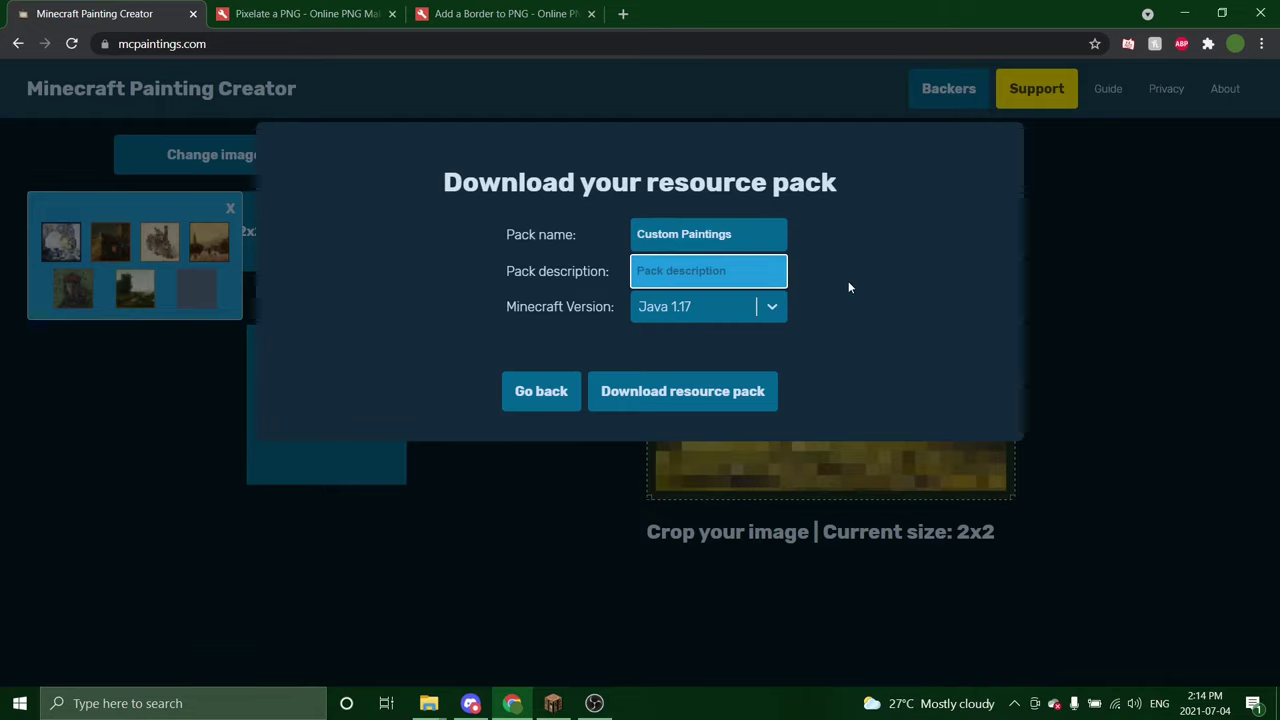
{"action": "left_click", "coordinate": [772, 309]}
{"action": "scroll", "coordinate": [782, 440], "scroll_direction": "down", "scroll_amount": 1}
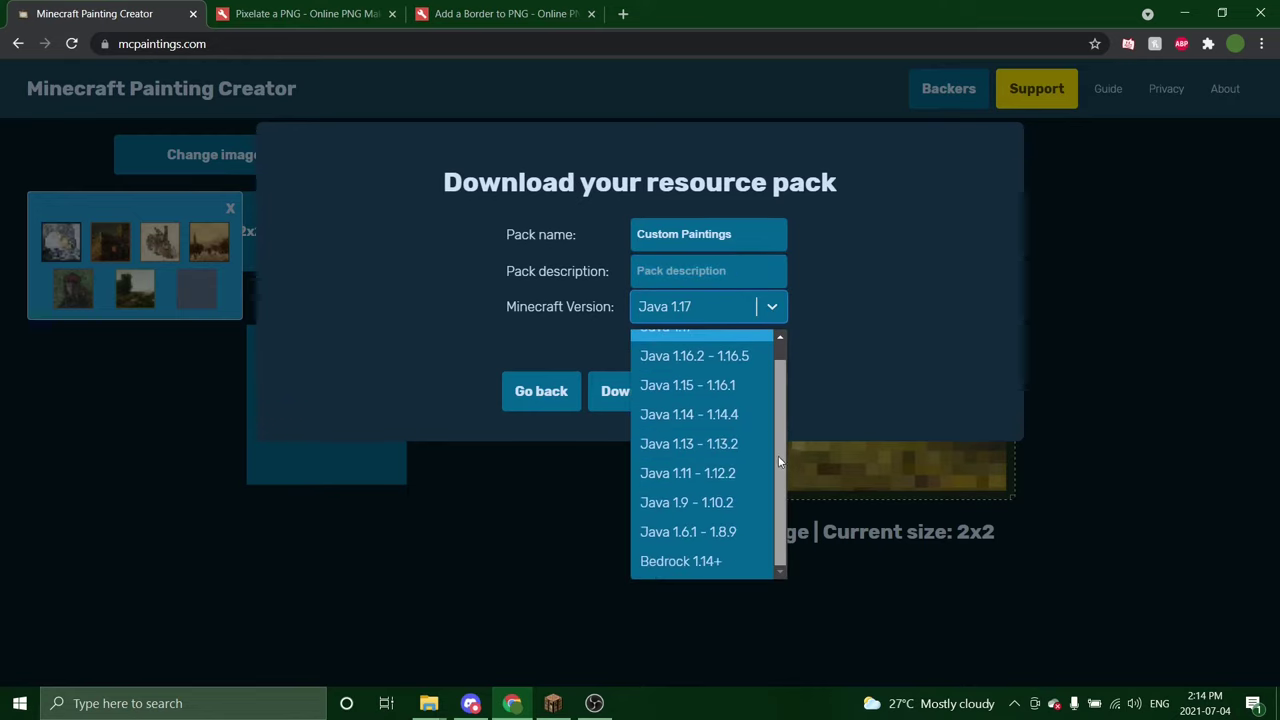
{"action": "scroll", "coordinate": [782, 366], "scroll_direction": "up", "scroll_amount": 1}
{"action": "scroll", "coordinate": [776, 410], "scroll_direction": "down", "scroll_amount": 1}
{"action": "scroll", "coordinate": [777, 401], "scroll_direction": "up", "scroll_amount": 1}
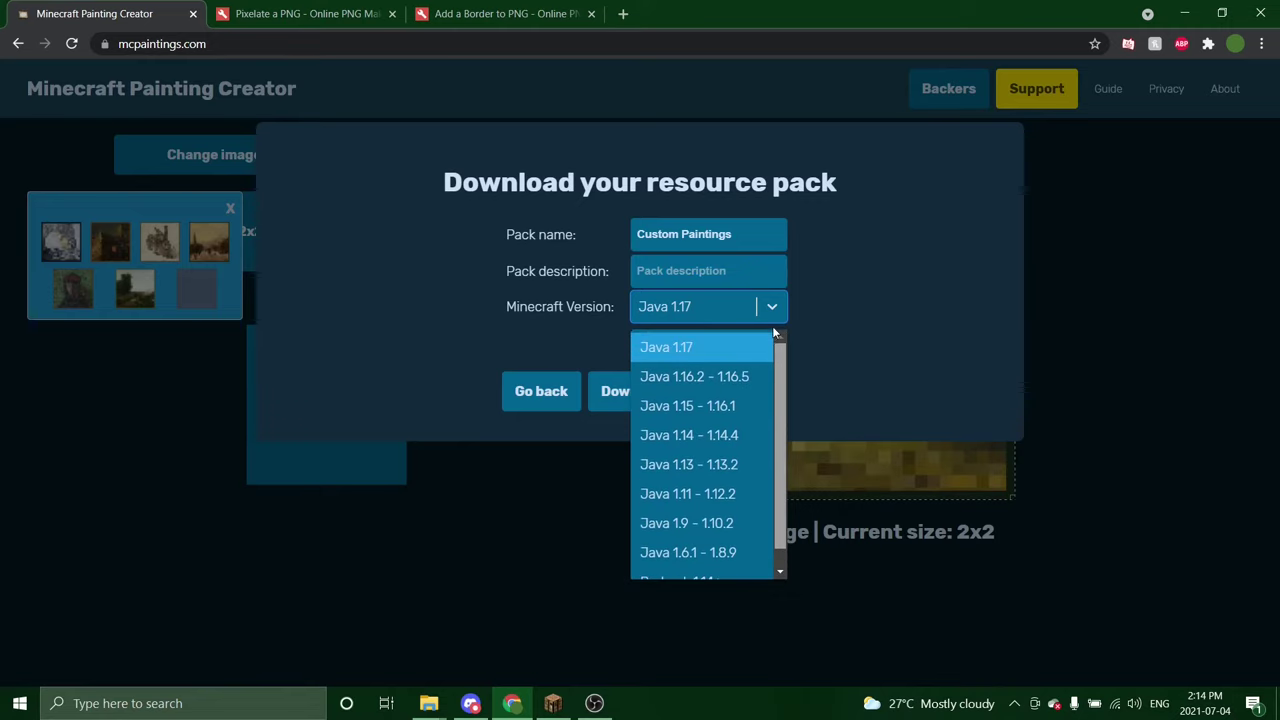
{"action": "left_click", "coordinate": [713, 348]}
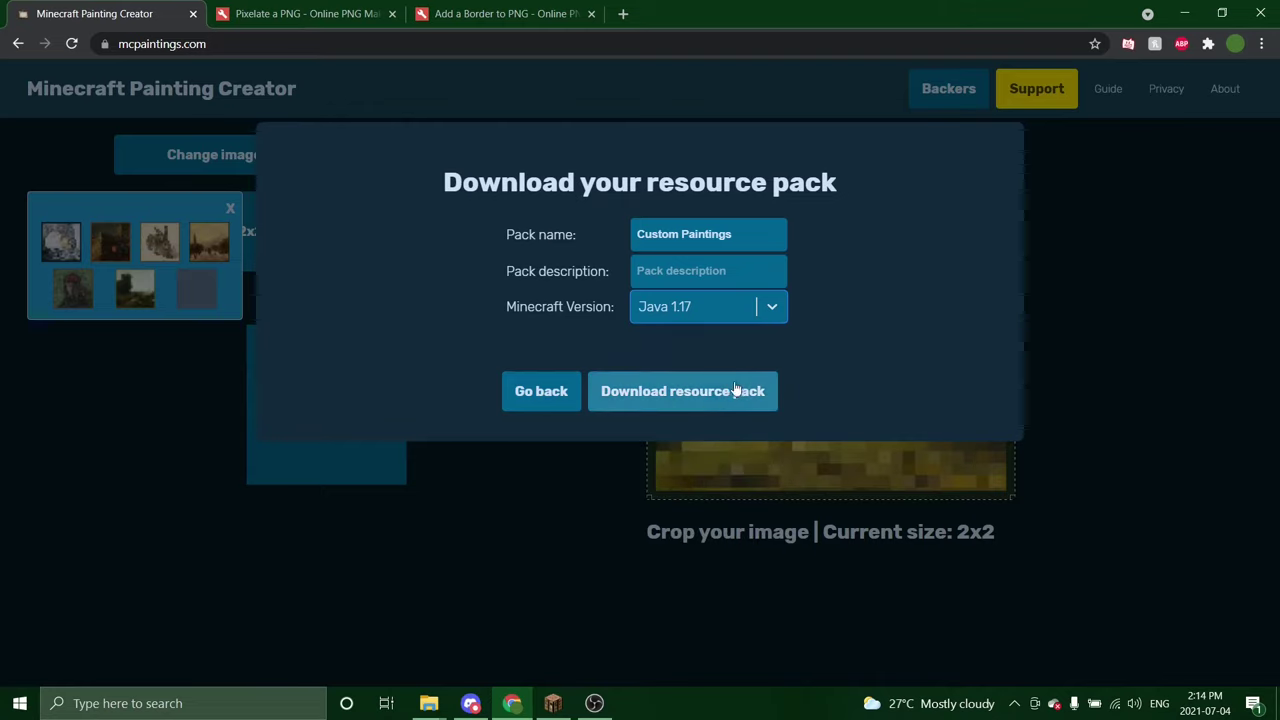
{"action": "left_click", "coordinate": [701, 399]}
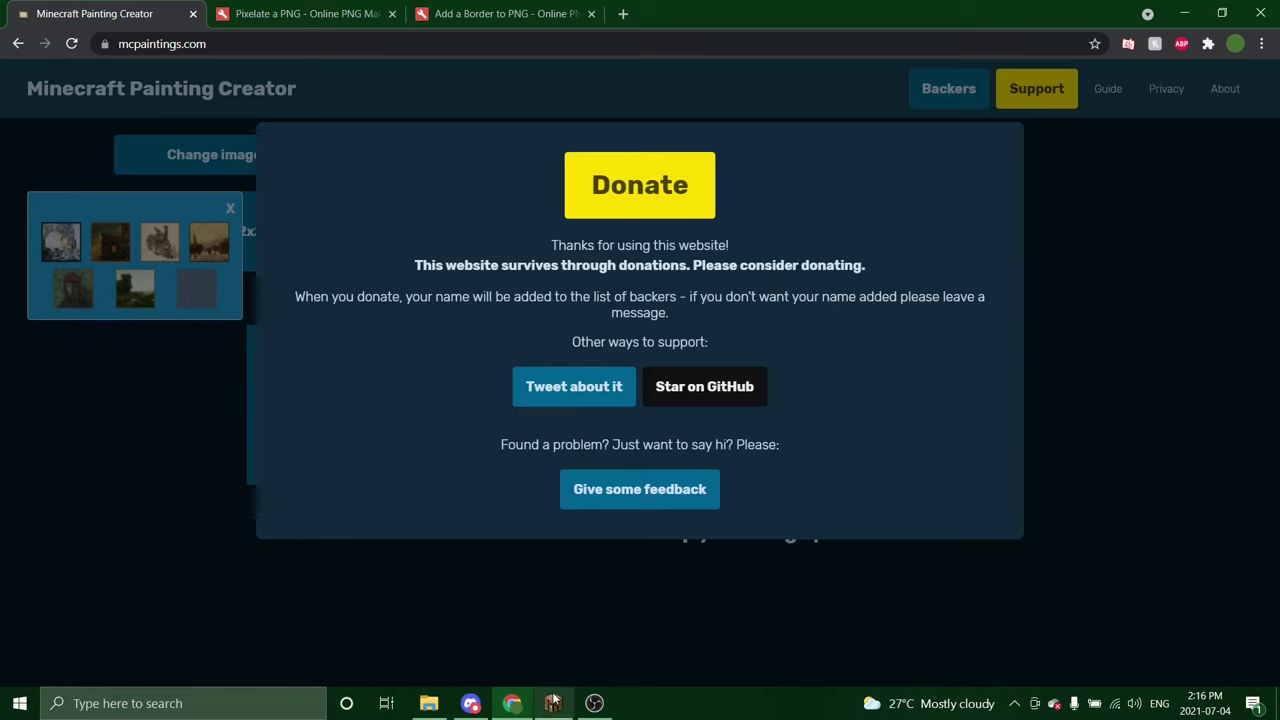
Back in Minecraft, open the resourcepacks folder via Options > Resource Packs > Open Pack Folder.
{"action": "left_click", "coordinate": [553, 703]}
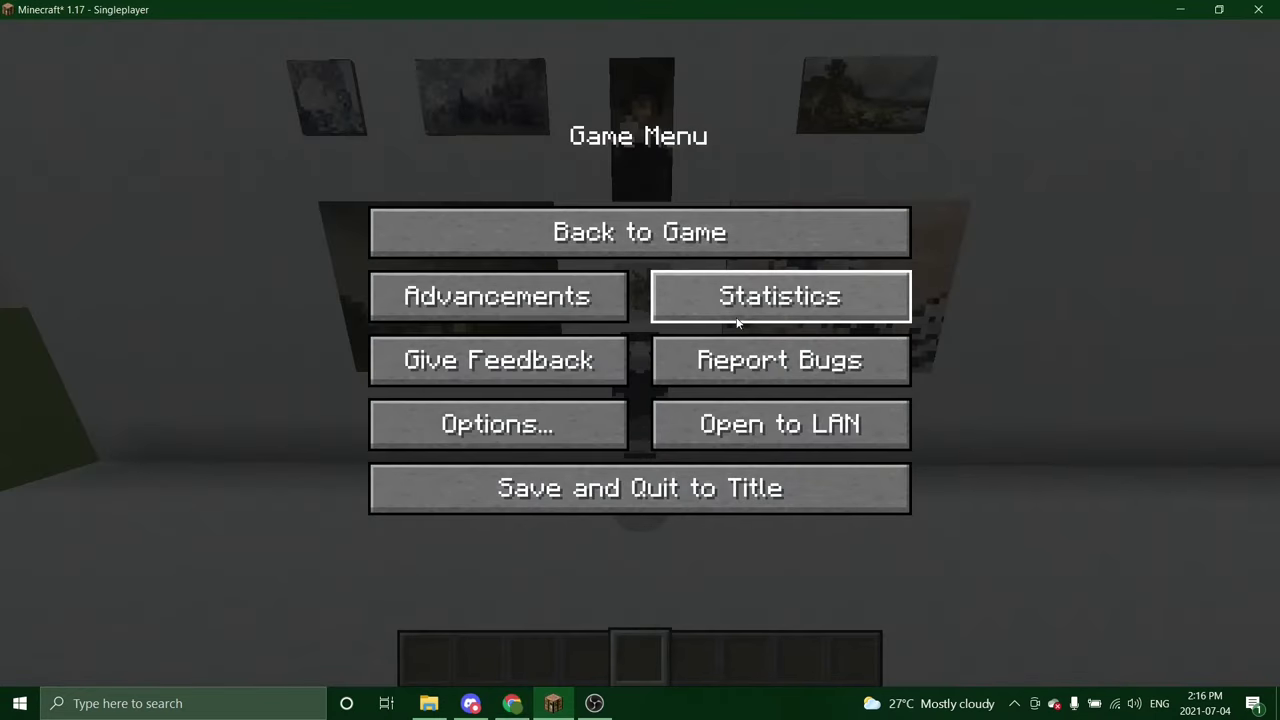
{"action": "left_click", "coordinate": [551, 433]}
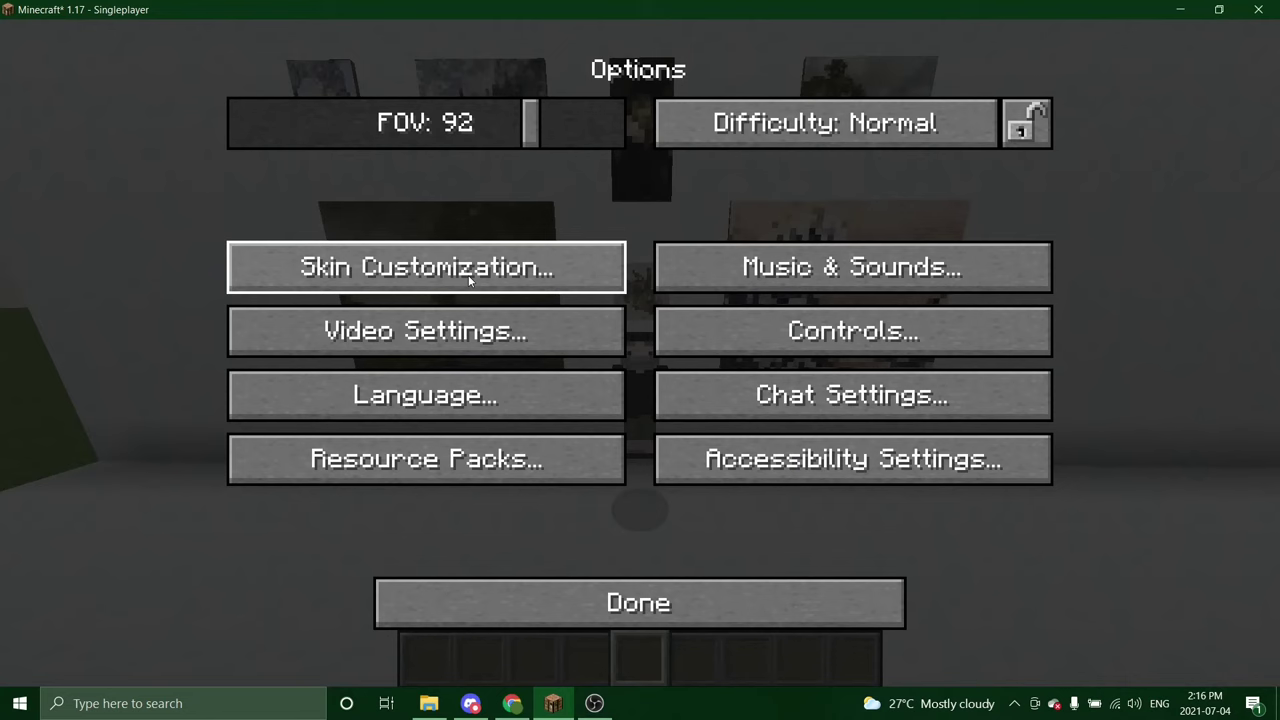
{"action": "left_click", "coordinate": [500, 476]}
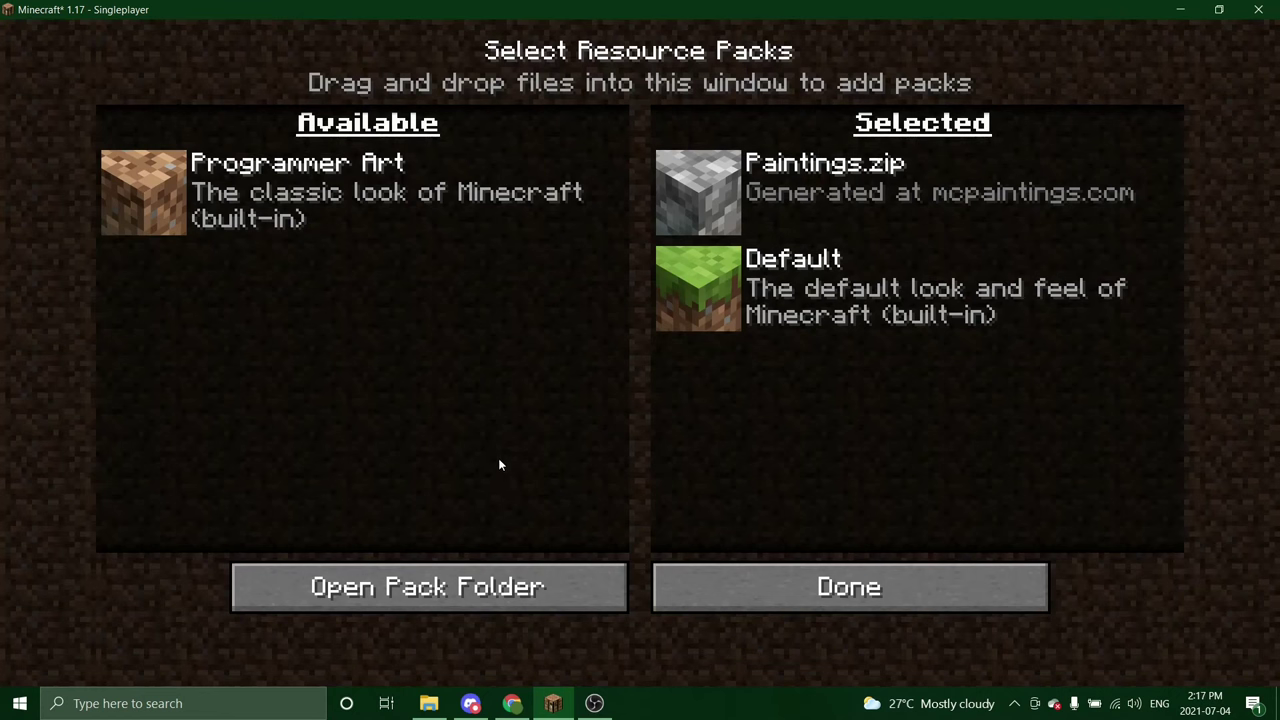
{"action": "mouse_move", "coordinate": [860, 208]}
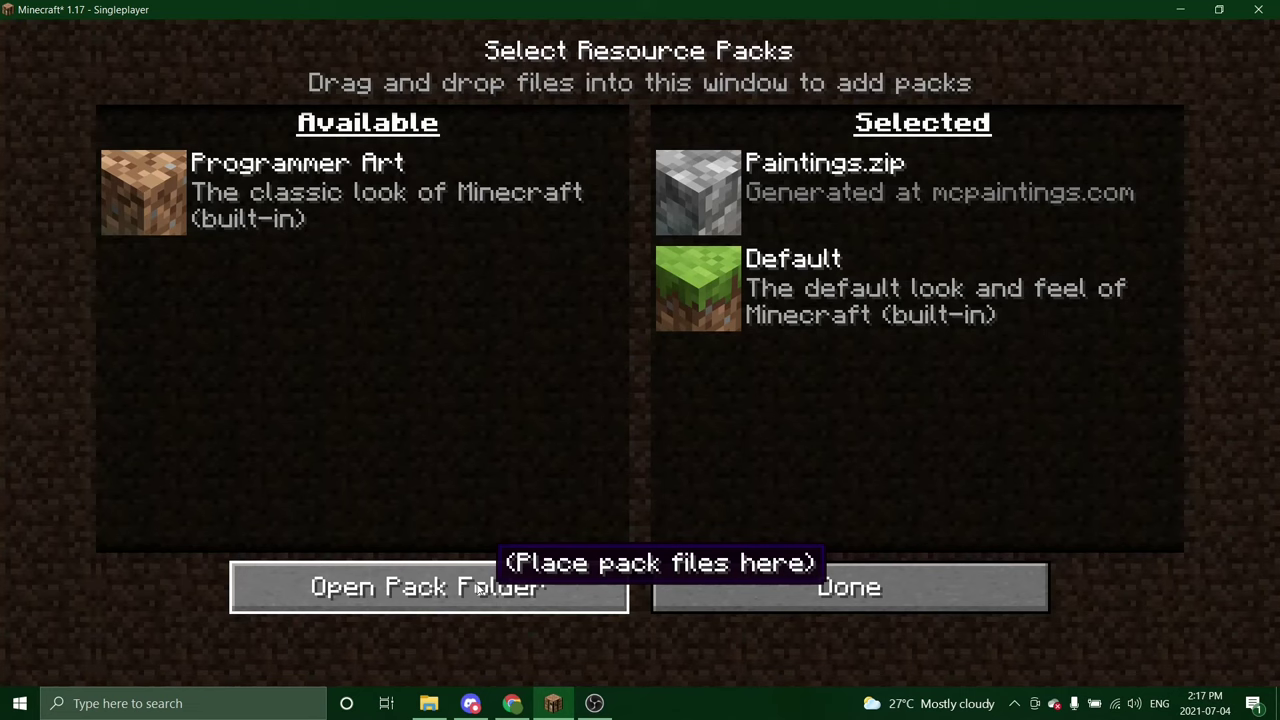
{"action": "left_click", "coordinate": [480, 588]}
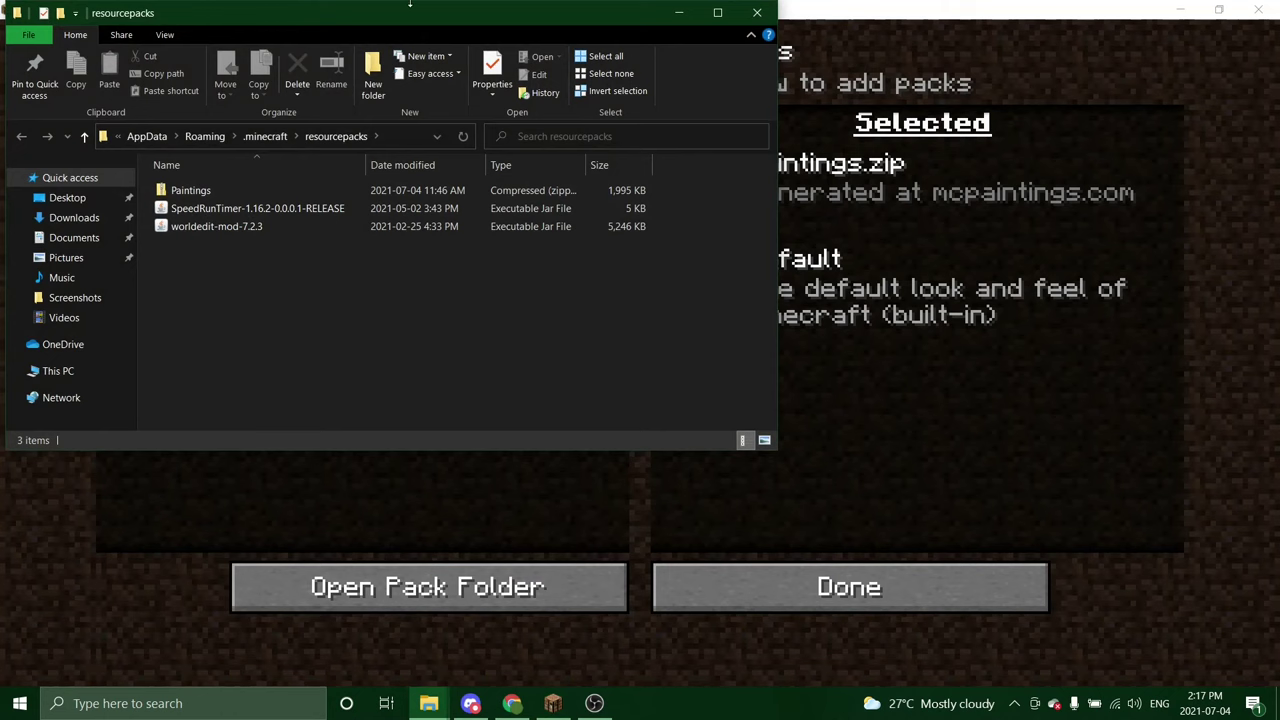
Drag Custom Paintings.zip from Downloads into the resourcepacks folder, then hide Downloads.
{"action": "mouse_move", "coordinate": [426, 706]}
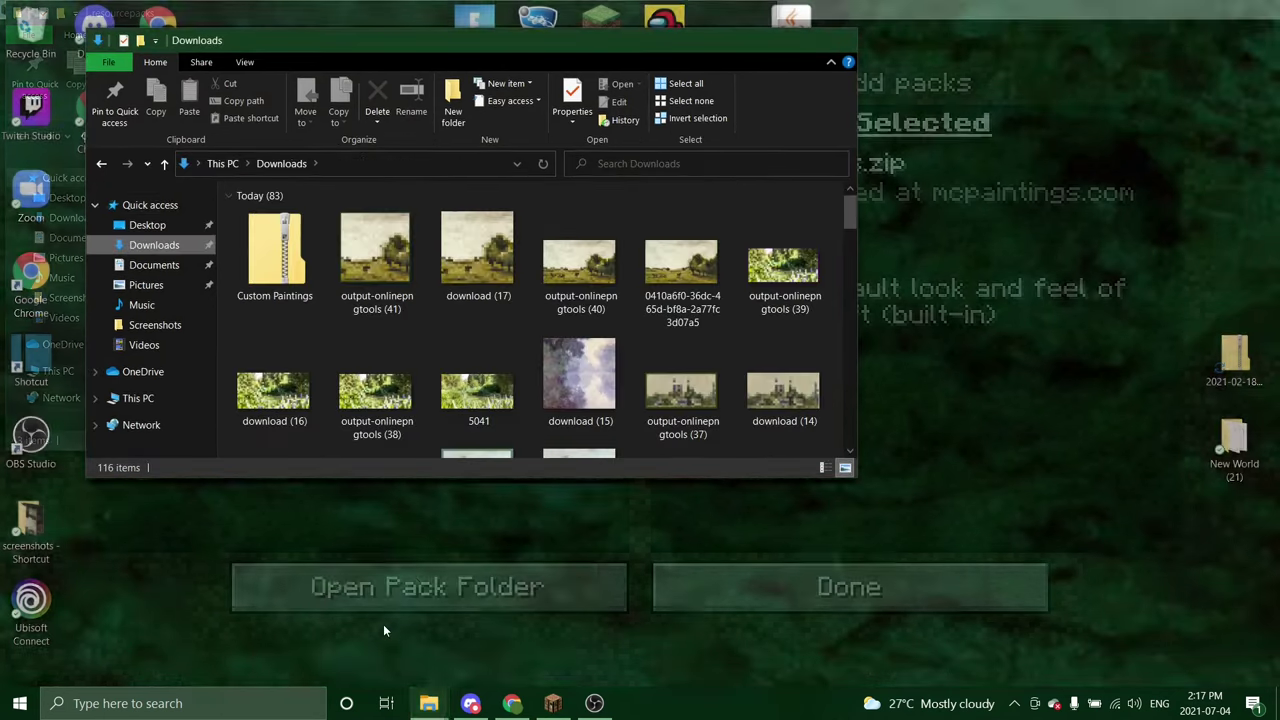
{"action": "left_click", "coordinate": [383, 624]}
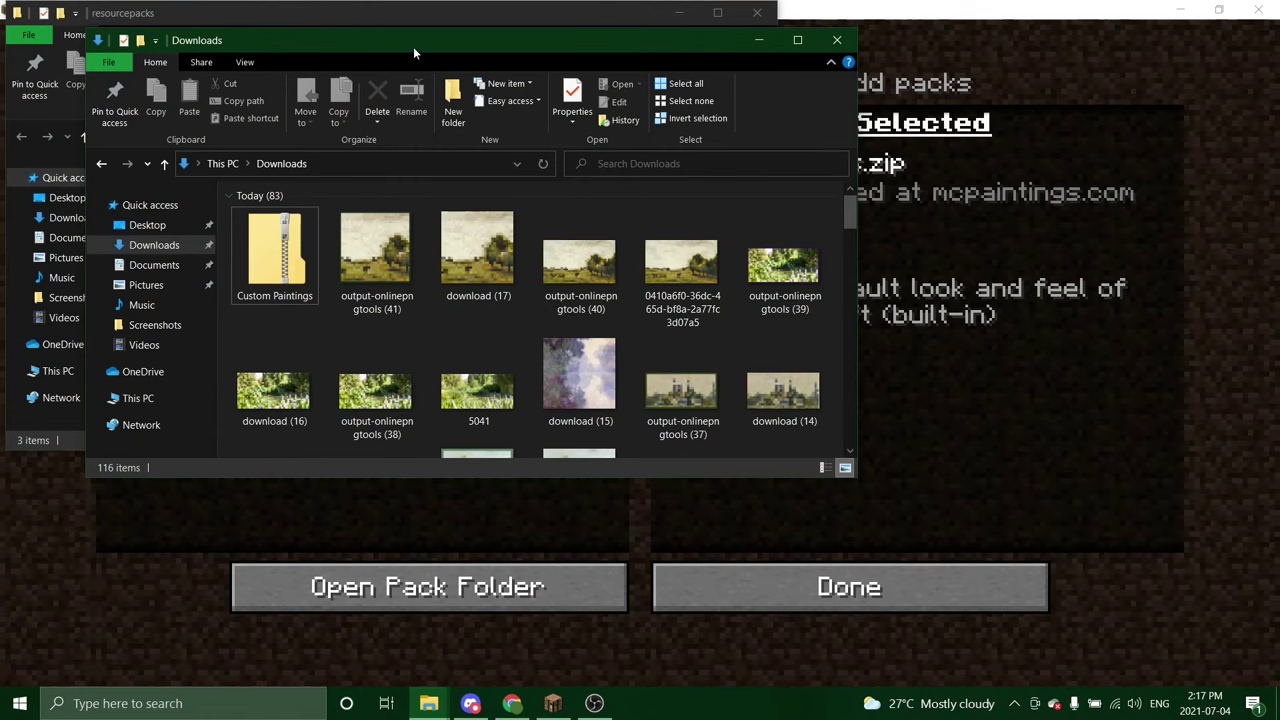
{"action": "mouse_move", "coordinate": [415, 42]}
{"action": "left_mouse_down"}
{"action": "mouse_move", "coordinate": [834, 200]}
{"action": "mouse_move", "coordinate": [828, 223]}
{"action": "left_mouse_up"}
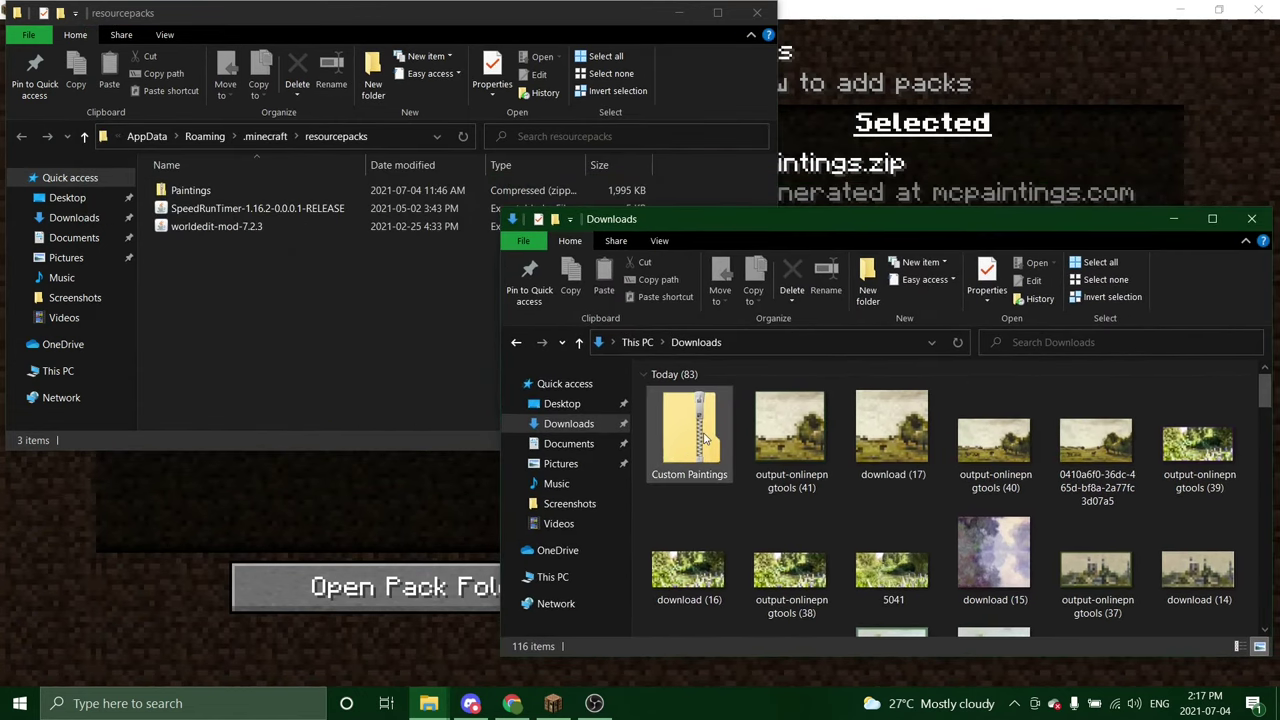
{"action": "mouse_move", "coordinate": [690, 430]}
{"action": "left_mouse_down"}
{"action": "mouse_move", "coordinate": [337, 308]}
{"action": "mouse_move", "coordinate": [322, 318]}
{"action": "left_mouse_up"}
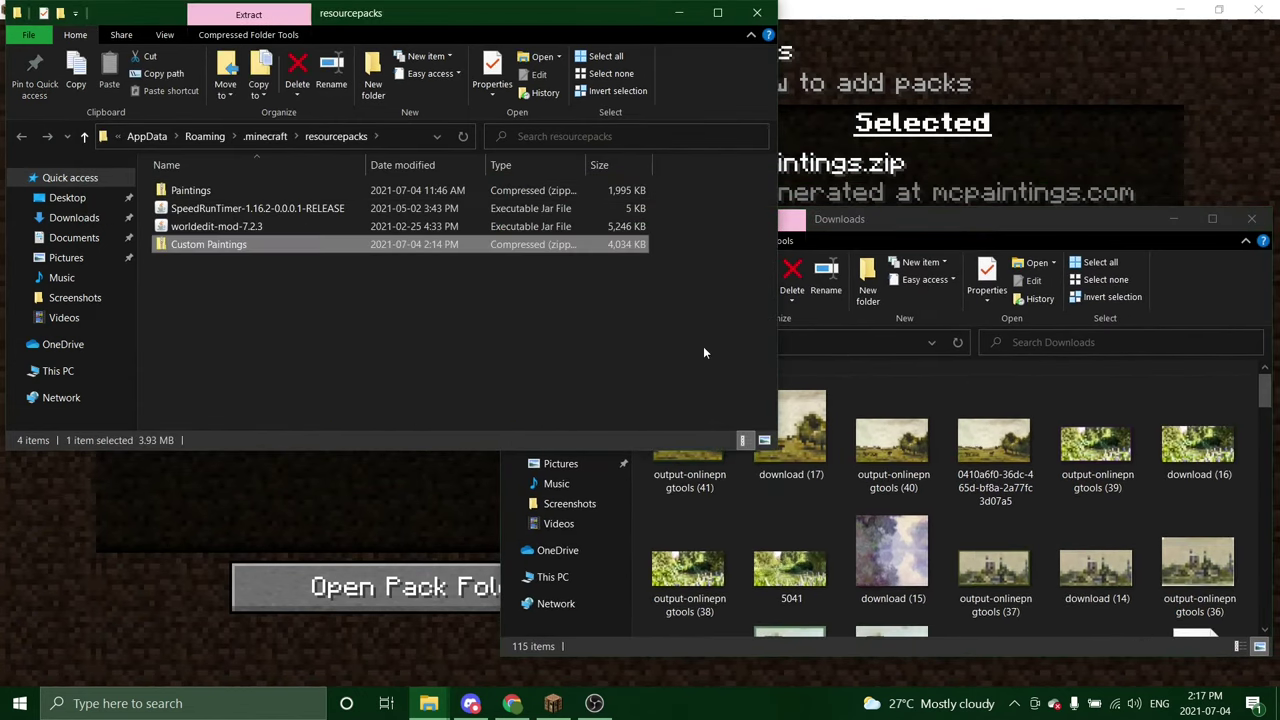
{"action": "left_click", "coordinate": [1176, 217]}
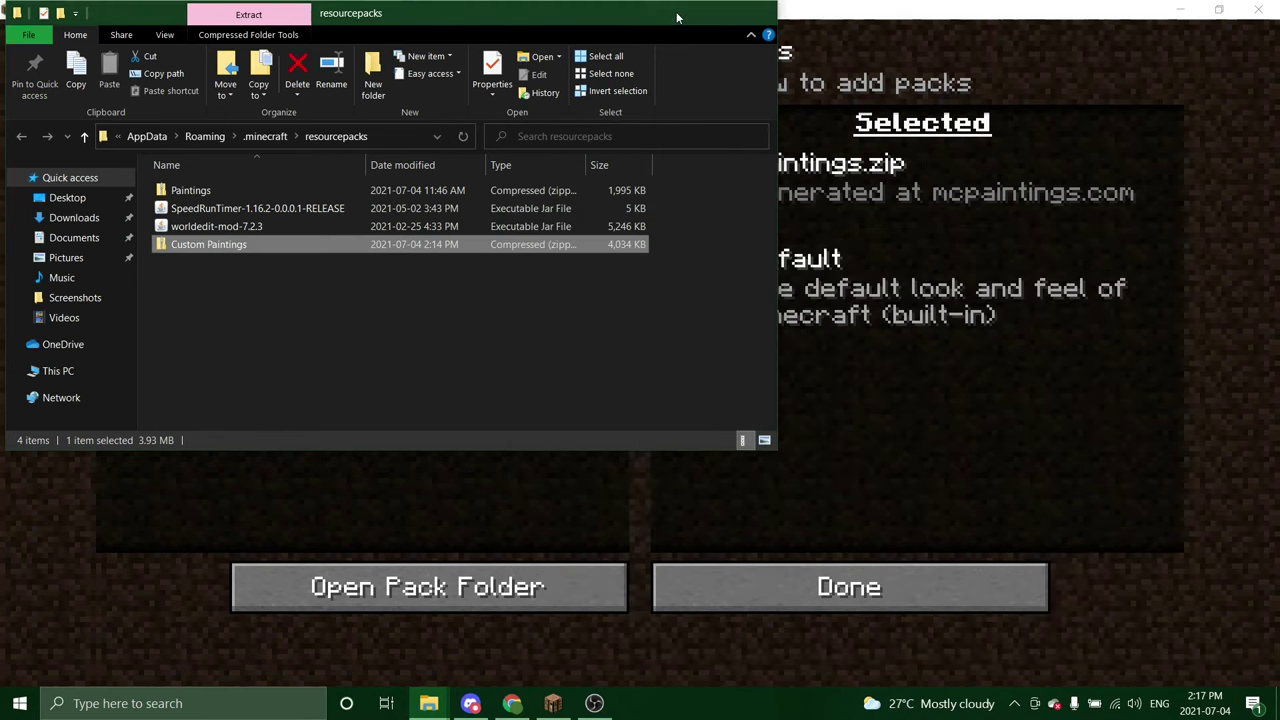
Select Custom Paintings.zip, move Paintings.zip back to Available, and confirm with Done.
{"action": "left_click", "coordinate": [677, 12]}
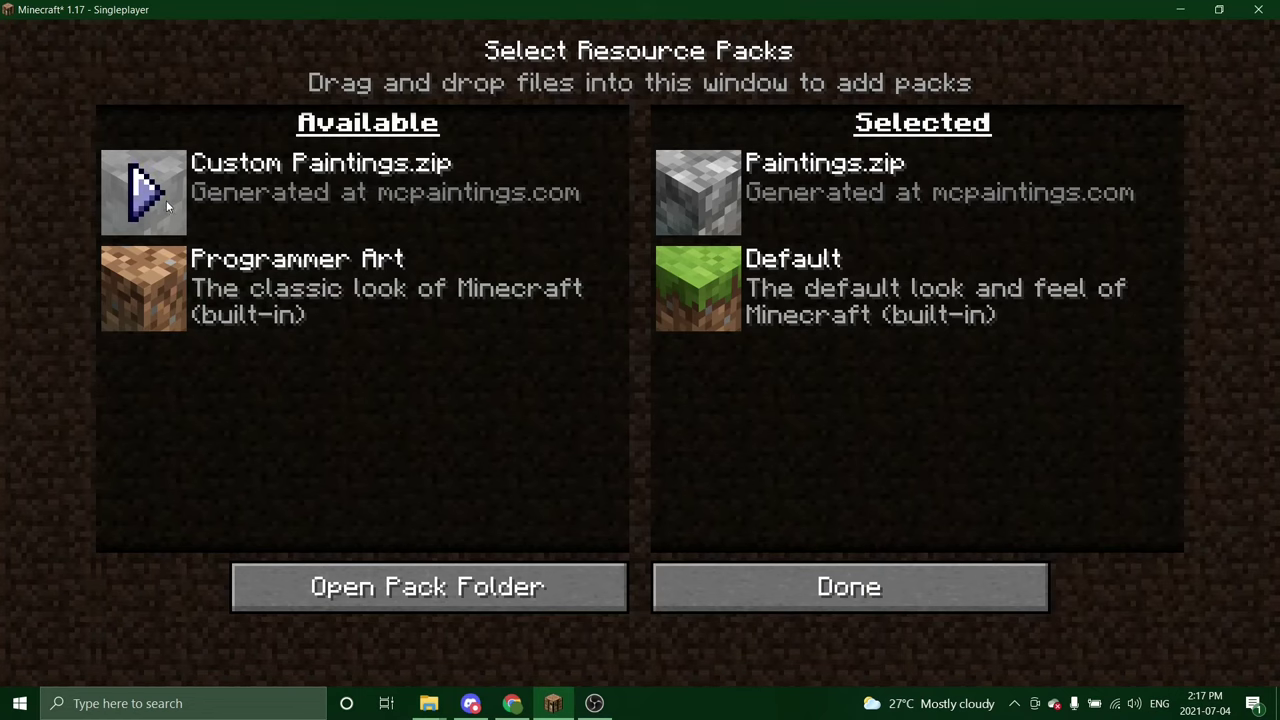
{"action": "left_click", "coordinate": [140, 200]}
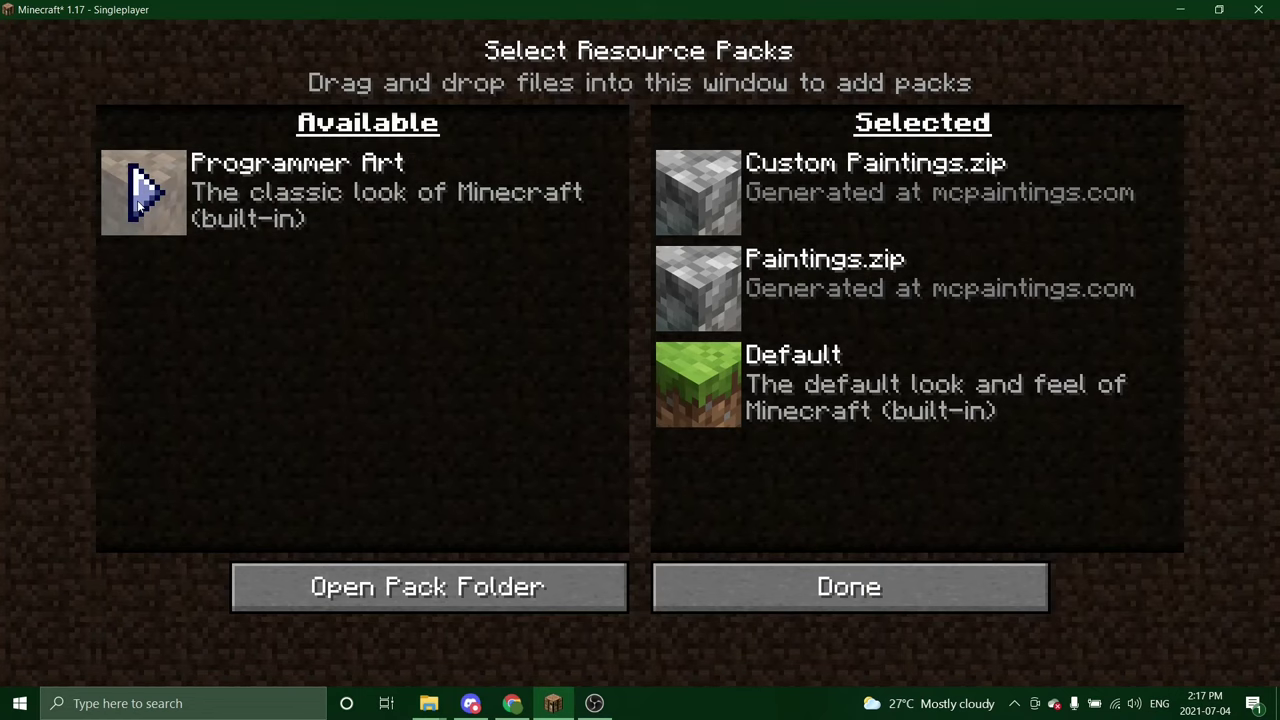
{"action": "left_click", "coordinate": [704, 300]}
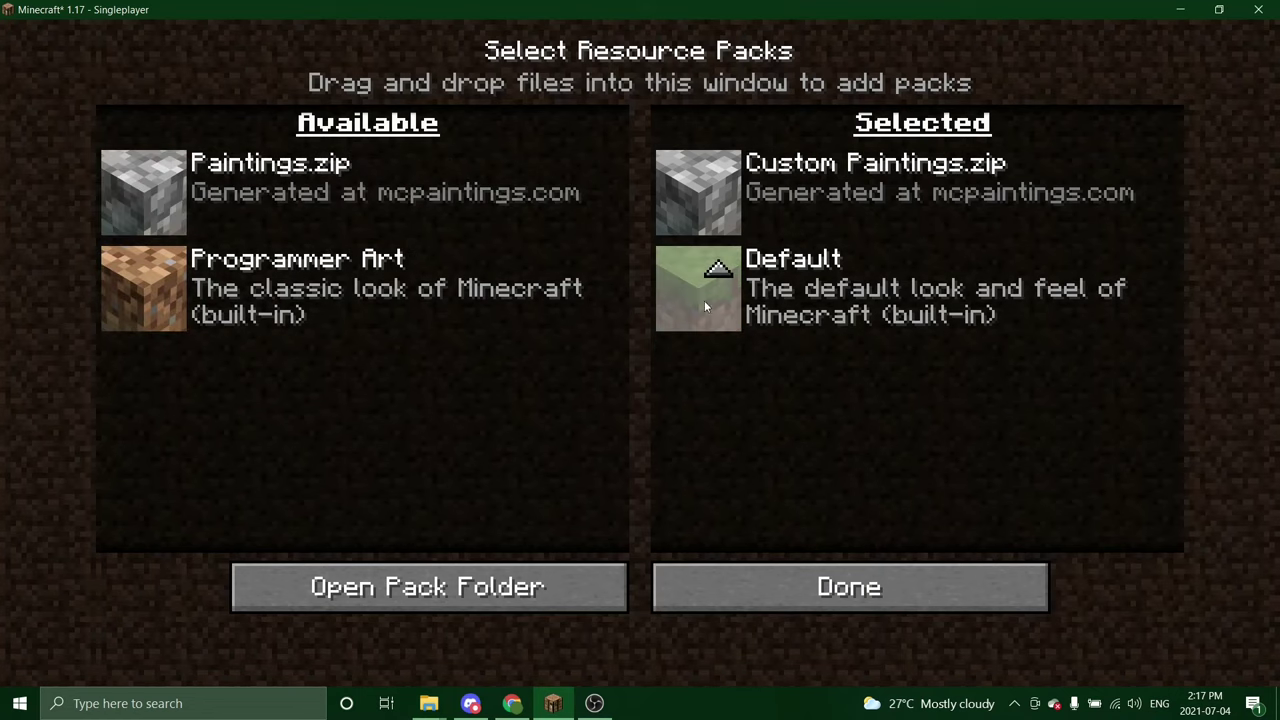
{"action": "left_click", "coordinate": [785, 587]}
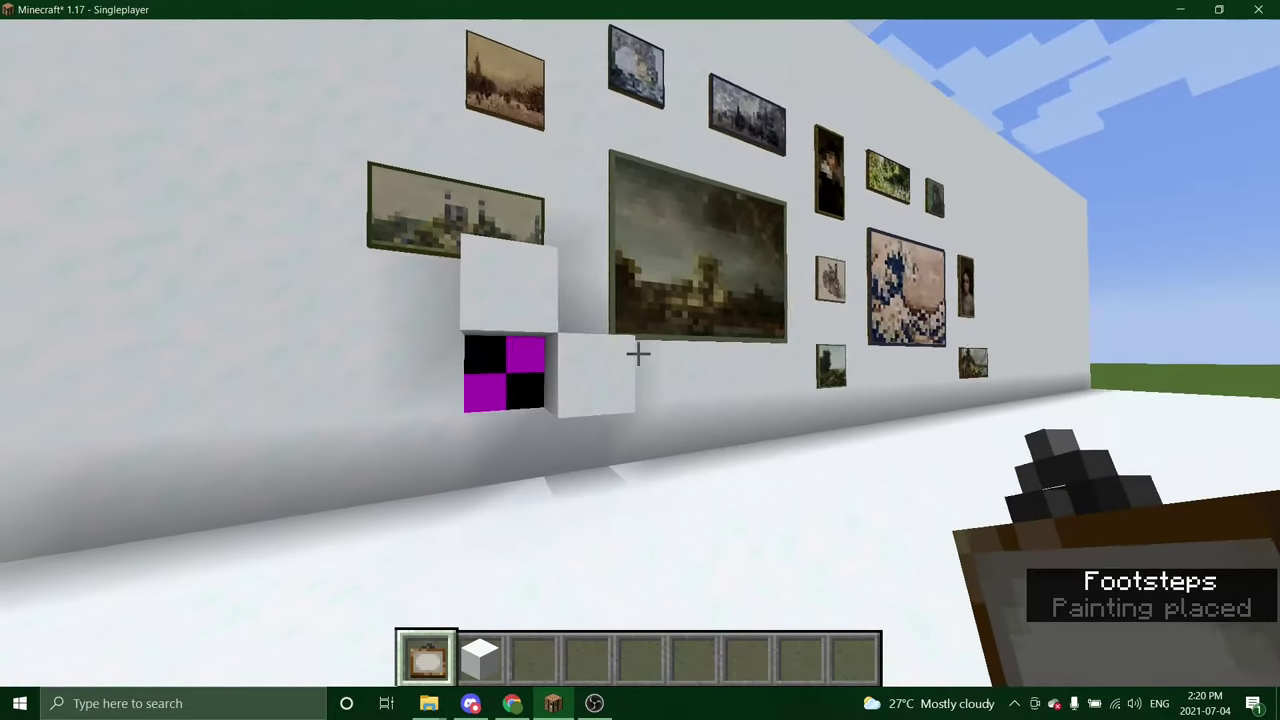
Walk to the painting wall, place a painting in the small hole, then break it.
{"action": "key", "text": "w"}
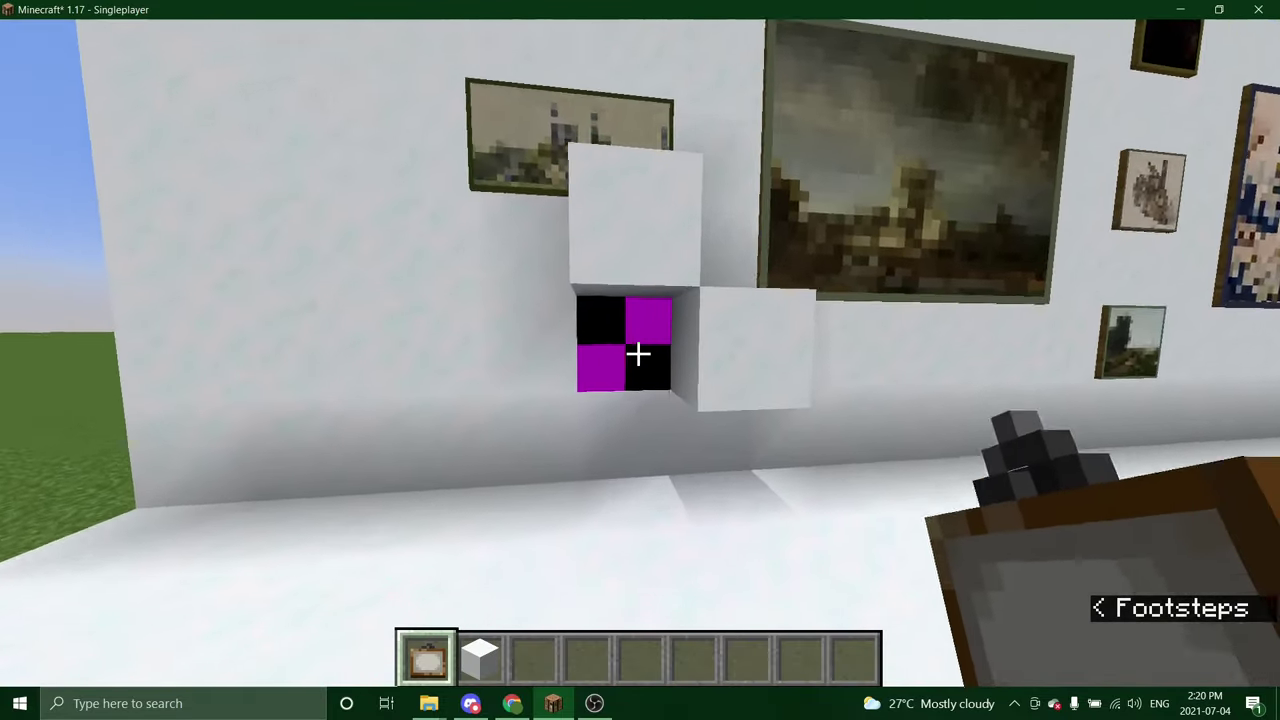
{"action": "key", "text": "s"}
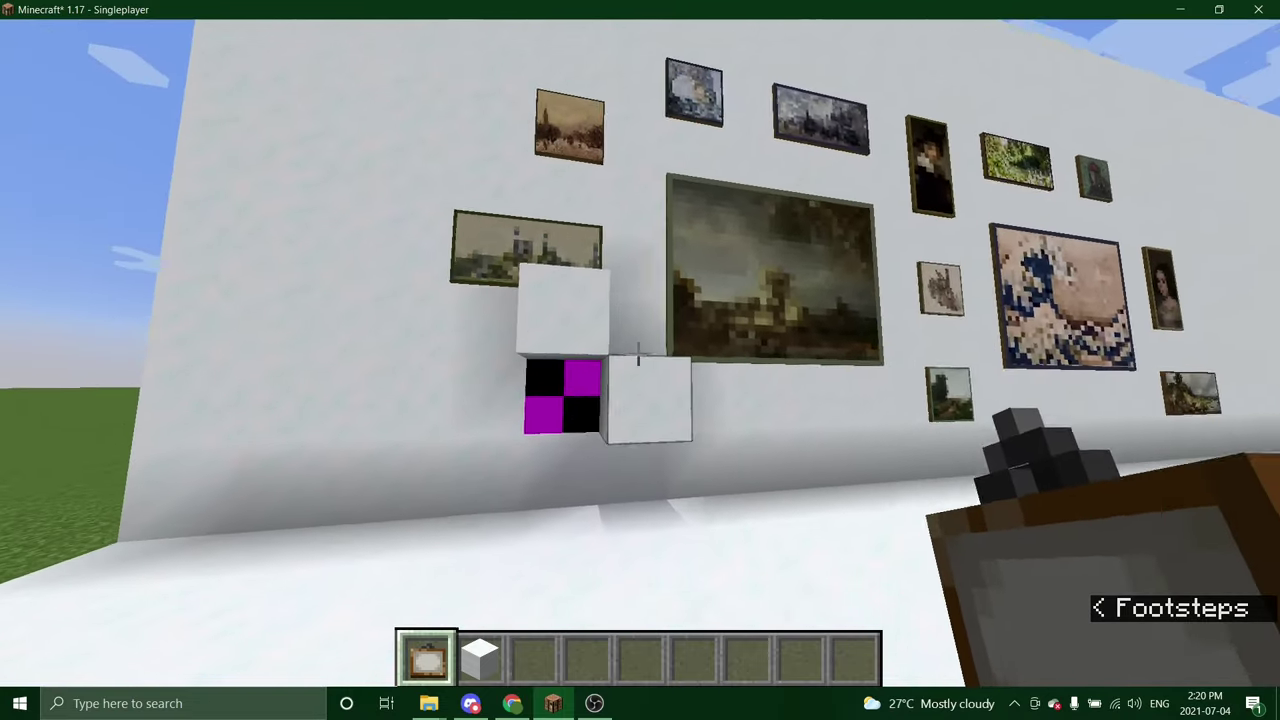
{"action": "key", "text": "w"}
{"action": "right_click", "coordinate": [638, 358]}
{"action": "left_click", "coordinate": [638, 358]}
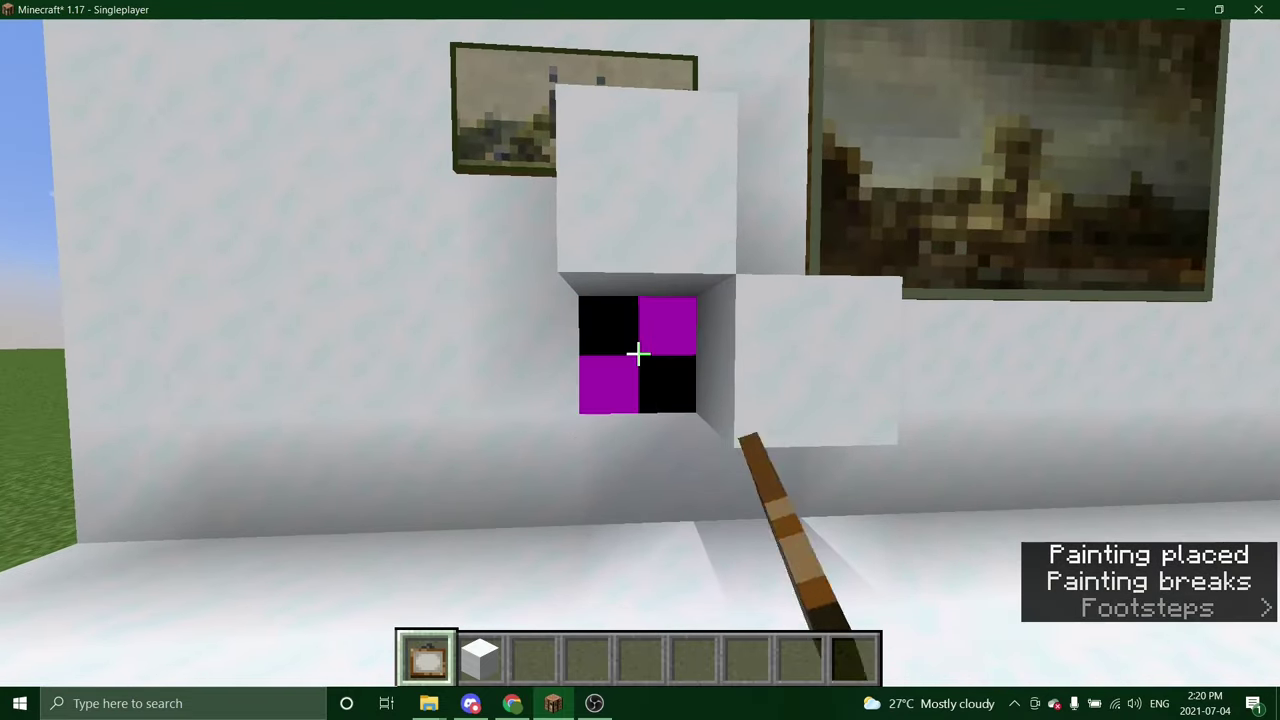